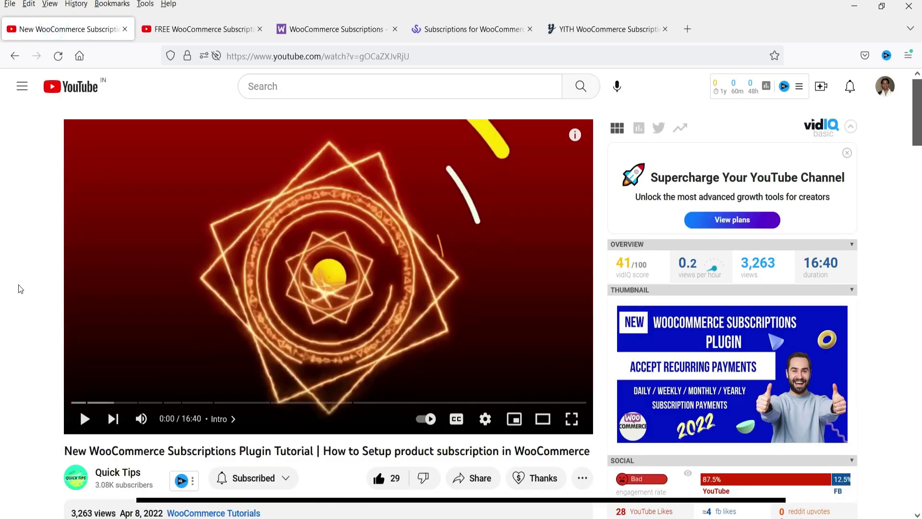
# Review the WooCommerce Subscriptions product page, highlighting its title and the $199 price.
pyautogui.click(332, 29)
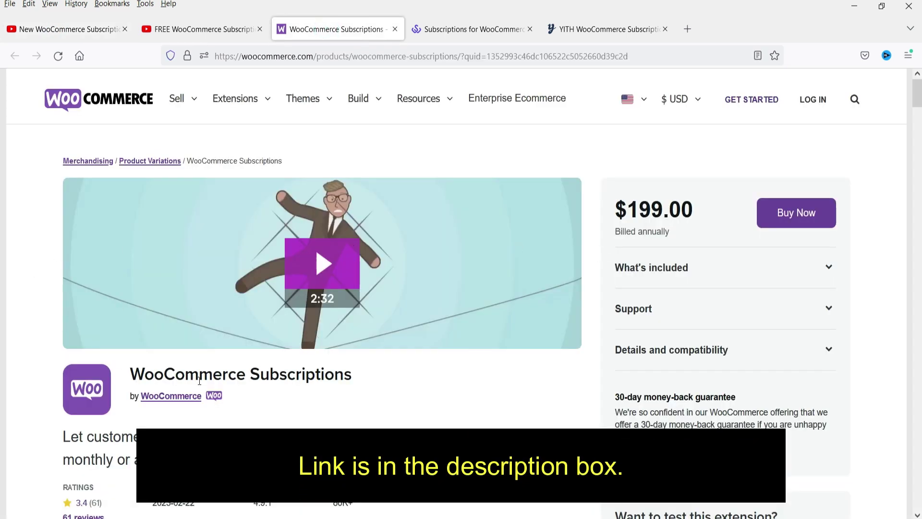
pyautogui.moveTo(352, 379); pyautogui.dragTo(130, 375)
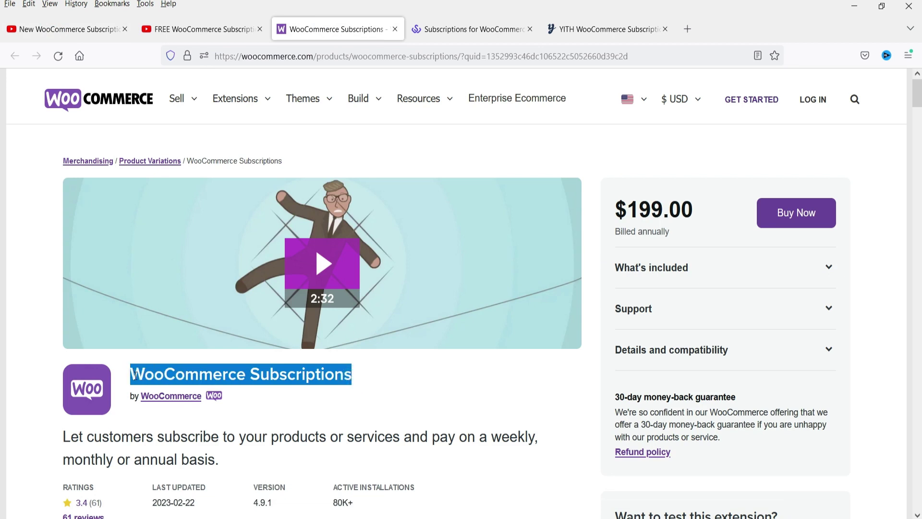
pyautogui.click(2, 300)
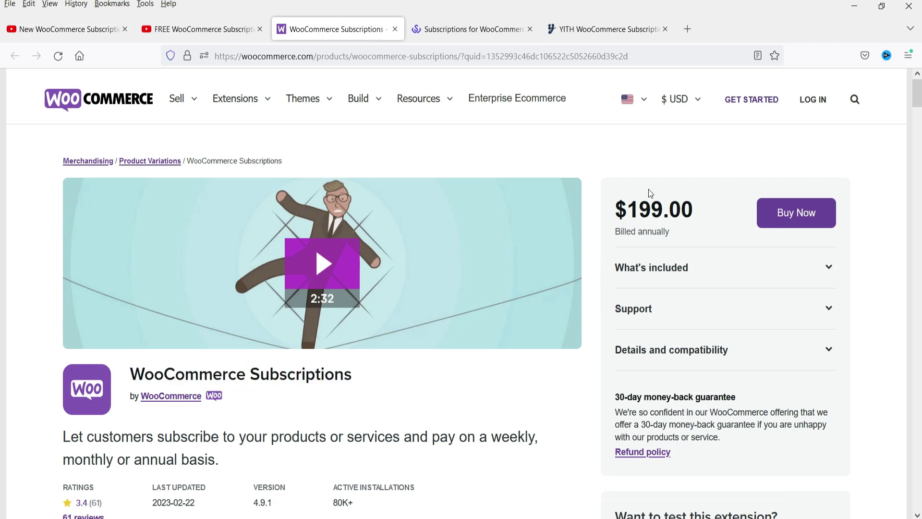
pyautogui.doubleClick(652, 213)
pyautogui.click(658, 212)
# Move across the tabs to the free WooCommerce subscriptions plugin video.
pyautogui.click(78, 29)
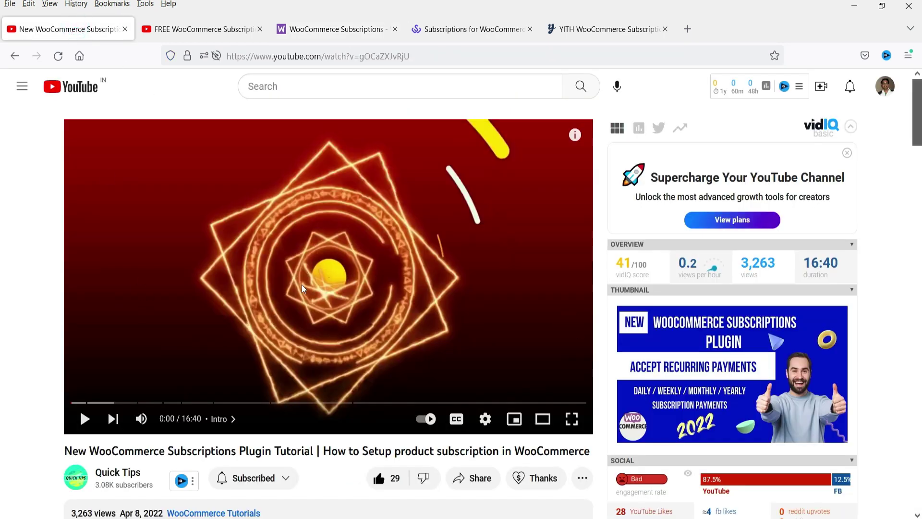
pyautogui.click(318, 30)
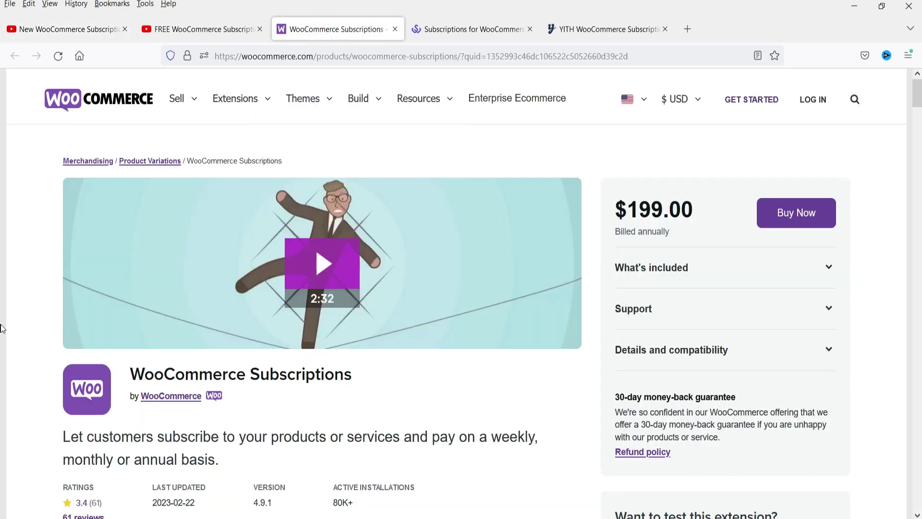
pyautogui.hotkey('ctrl', '1')
pyautogui.hotkey('ctrl', 'Tab')
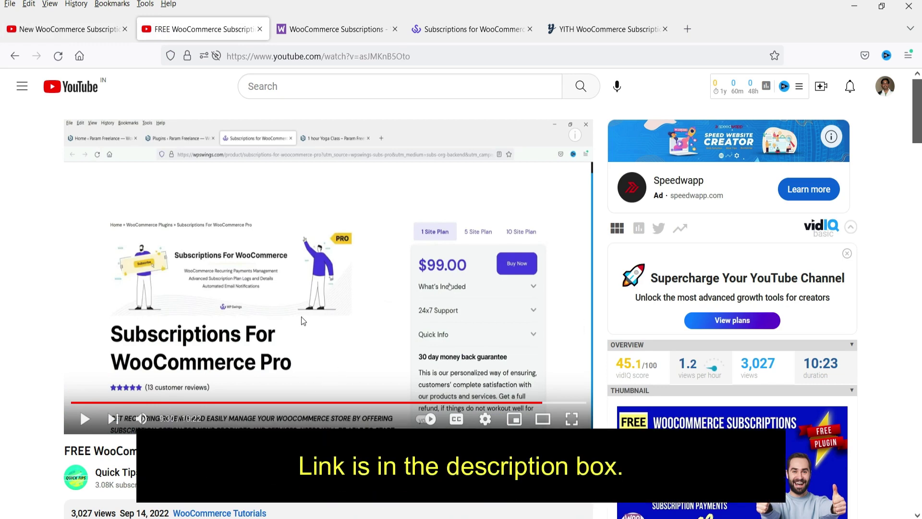
# Look over WP Swings' $99 Subscriptions For WooCommerce Pro plan, then view YITH's $199.99/year page.
pyautogui.click(447, 30)
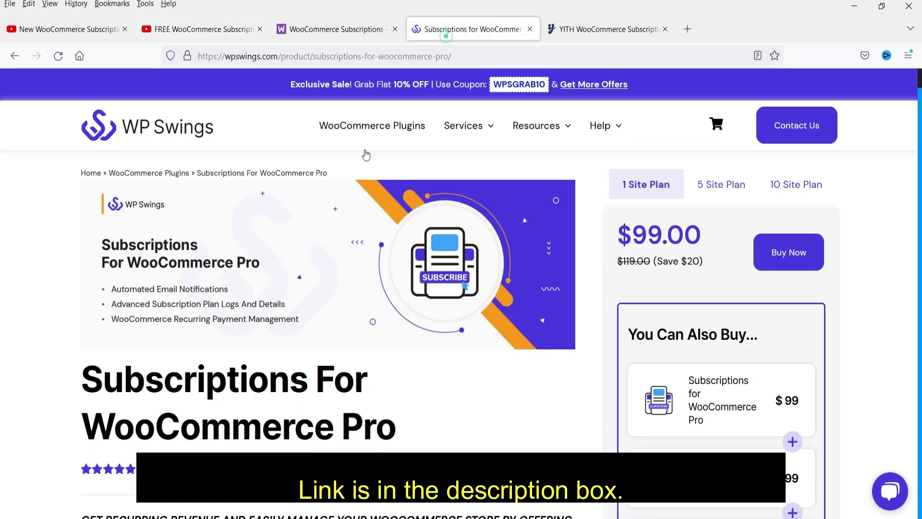
pyautogui.moveTo(93, 377); pyautogui.dragTo(423, 436)
pyautogui.click(422, 436)
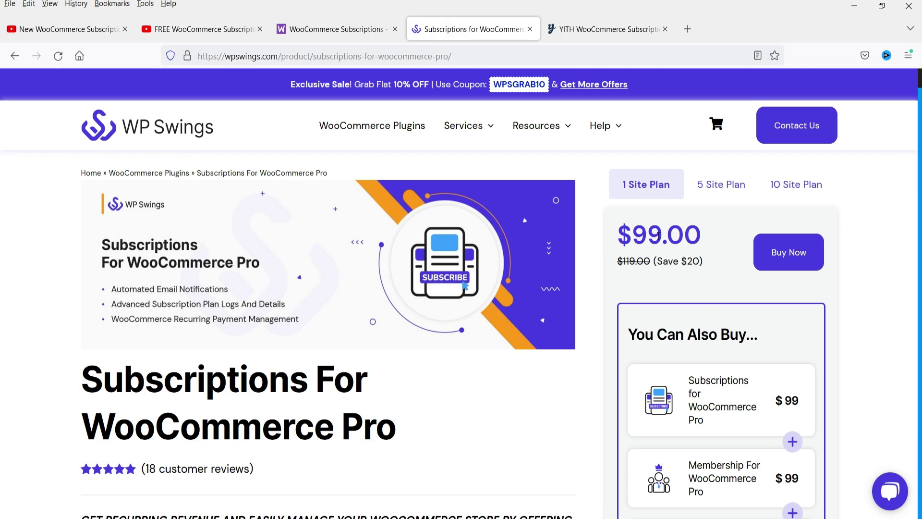
pyautogui.click(598, 30)
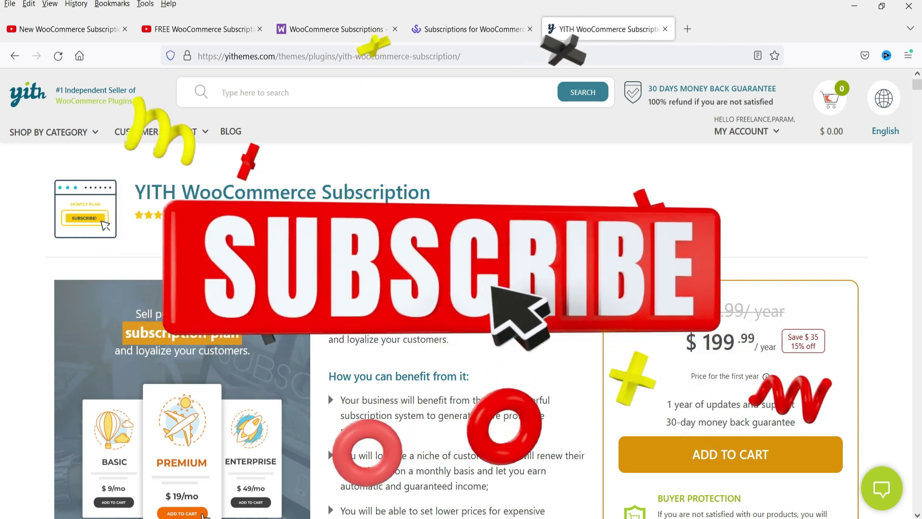
pyautogui.moveTo(725, 342); pyautogui.dragTo(735, 343)
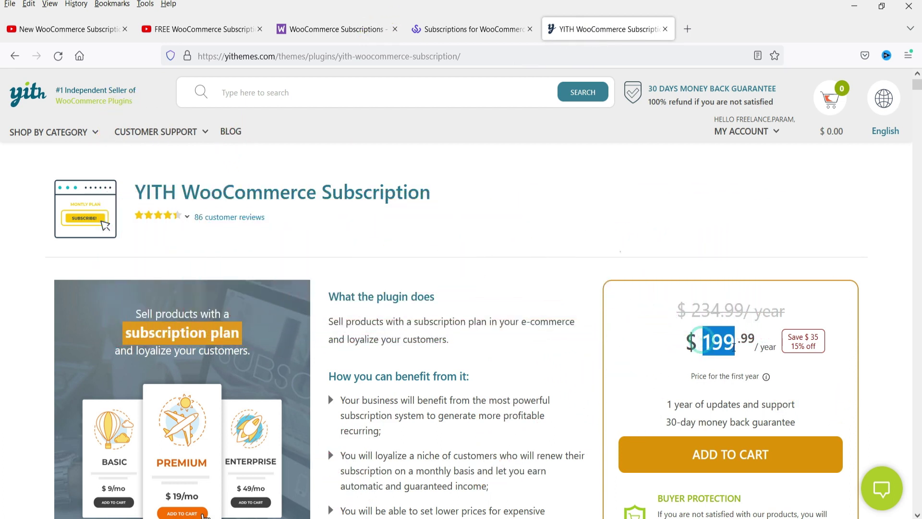
pyautogui.click(557, 368)
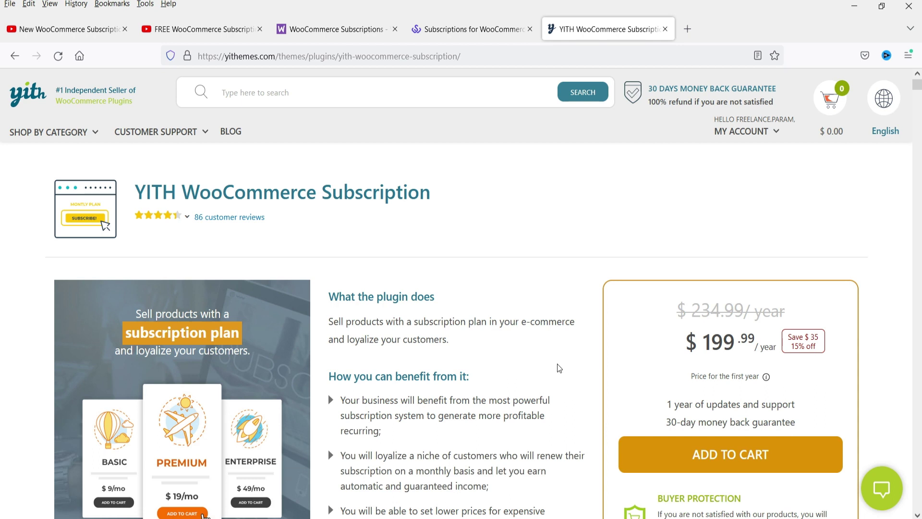
pyautogui.click(35, 32)
# Flip from the free plugin video back to the New WooCommerce Subscriptions Plugin Tutorial.
pyautogui.click(189, 27)
pyautogui.click(83, 31)
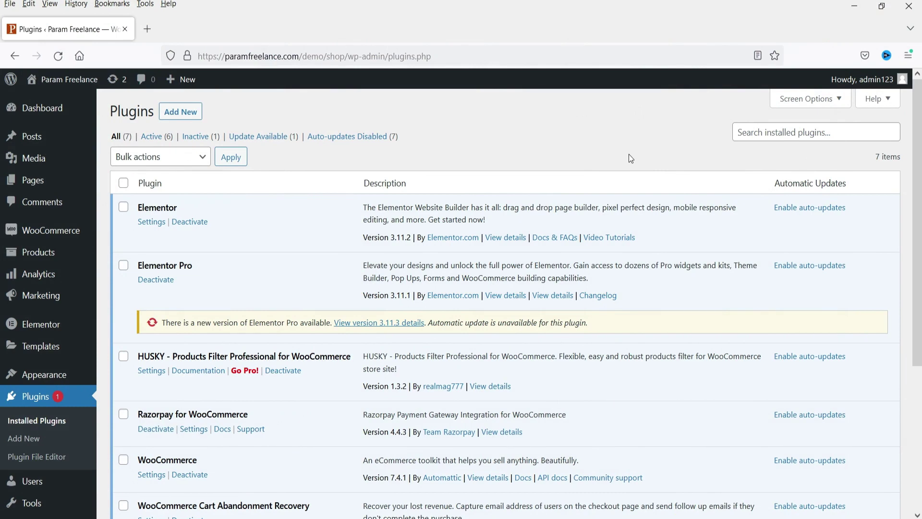
# Search new plugins for 'woocommerce subscription', then install and activate YITH WooCommerce Subscription.
pyautogui.click(26, 441)
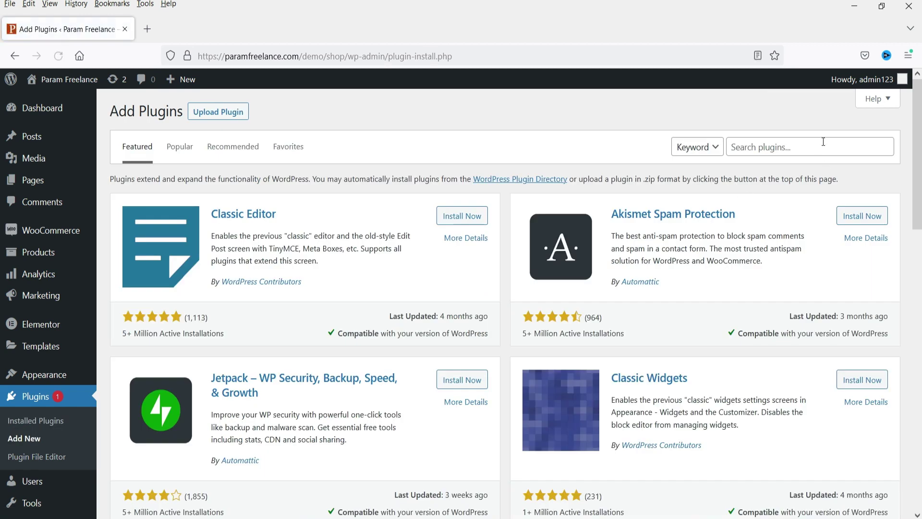
pyautogui.click(799, 142)
pyautogui.write('woocommerce subscr')
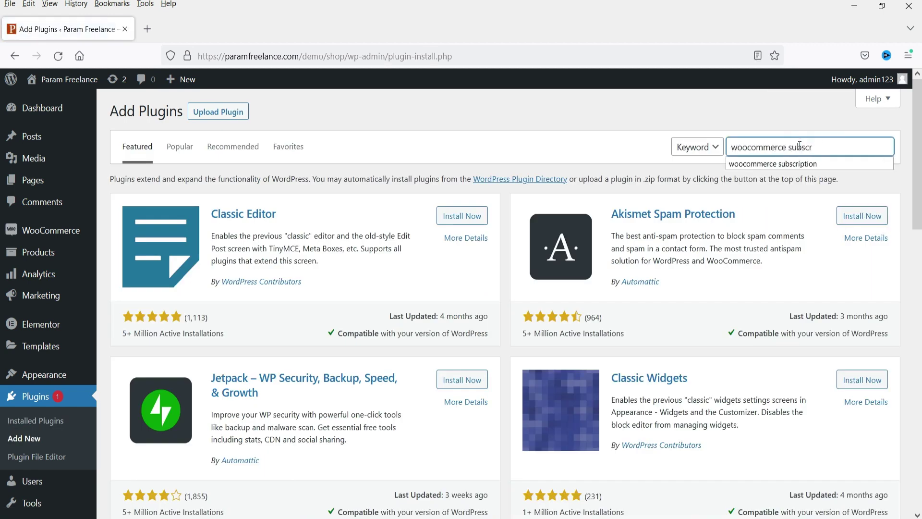
pyautogui.write('iption')
pyautogui.press('Return')
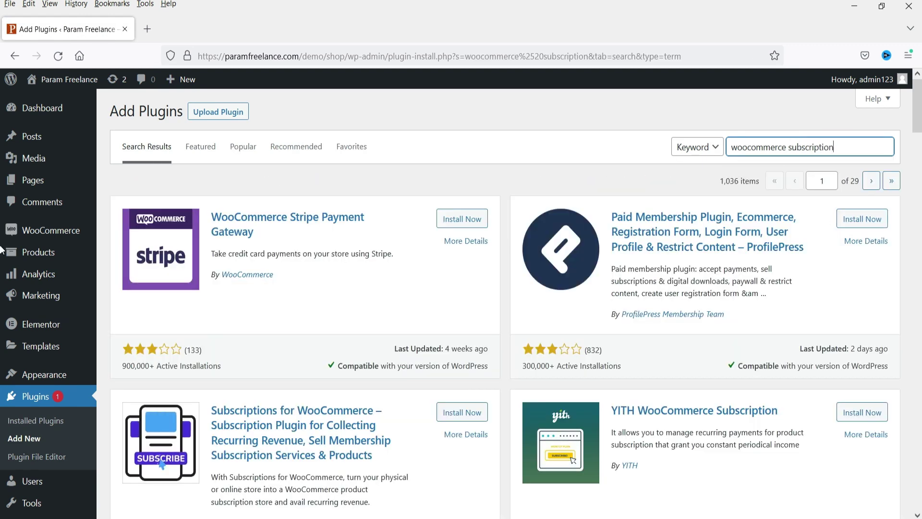
pyautogui.scroll(-1, 753, 192)
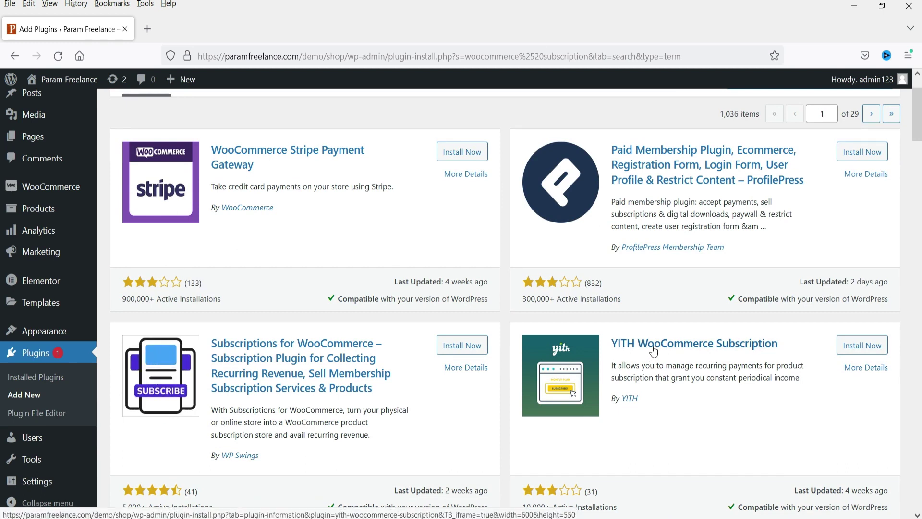
pyautogui.click(869, 347)
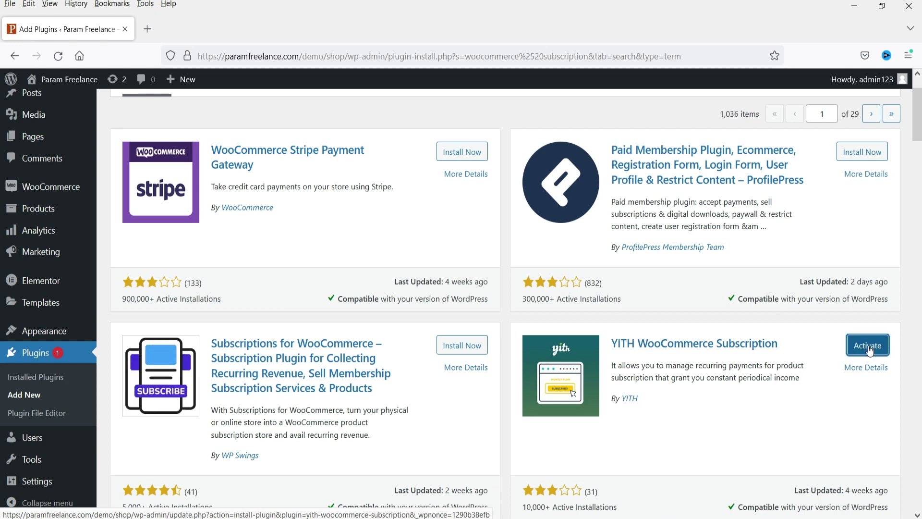
pyautogui.click(870, 349)
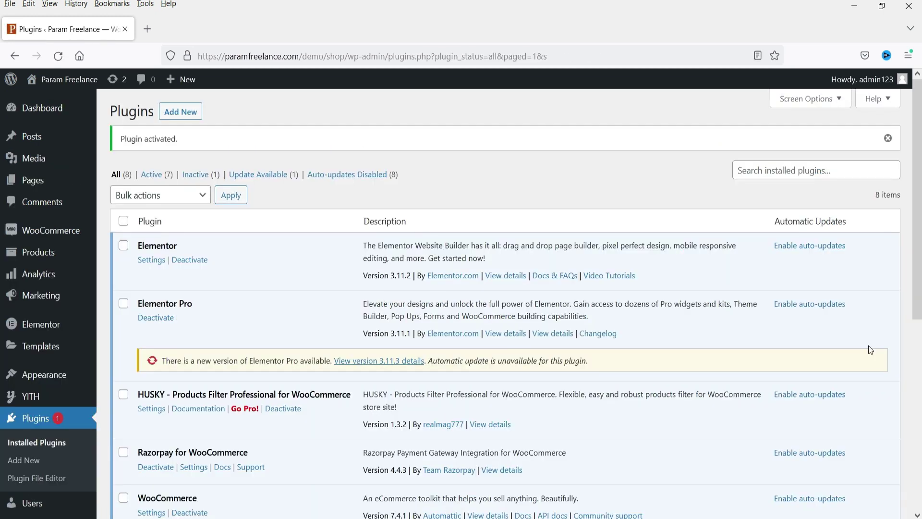
# Open YITH Subscriptions and scroll through its General Settings.
pyautogui.moveTo(32, 400)
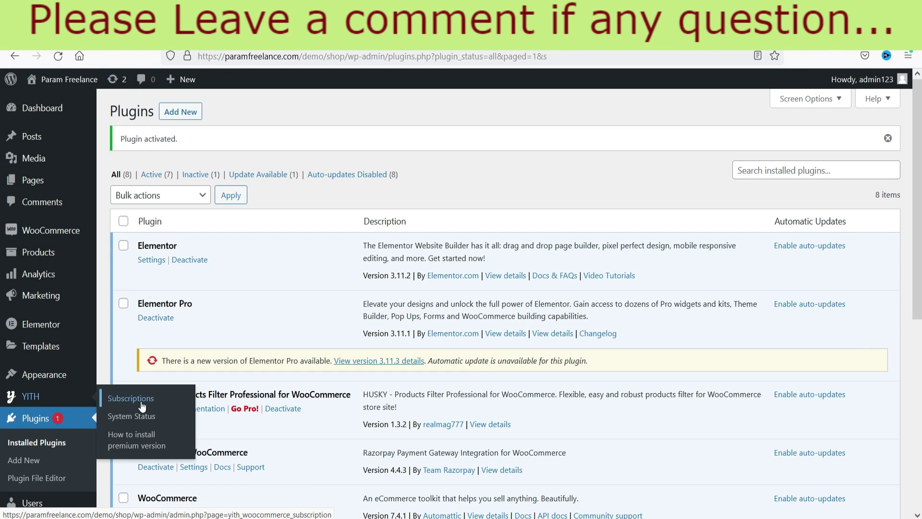
pyautogui.click(44, 401)
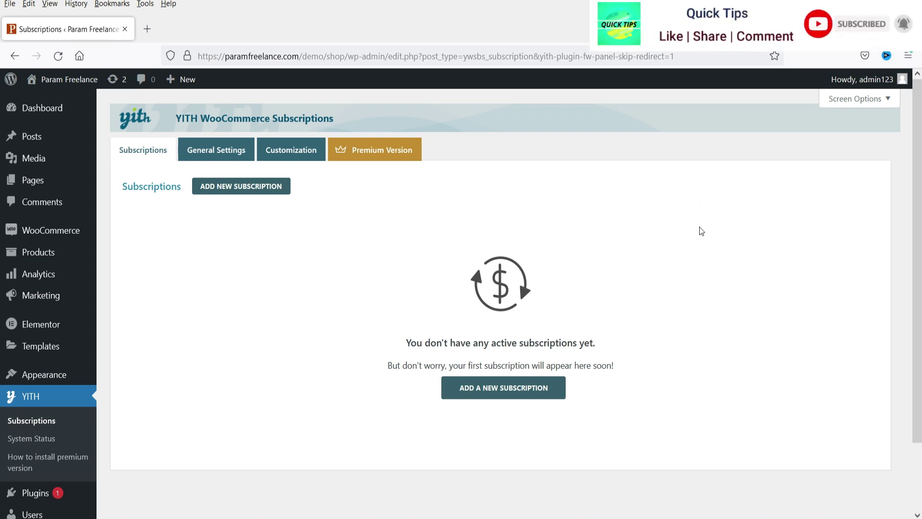
pyautogui.click(231, 153)
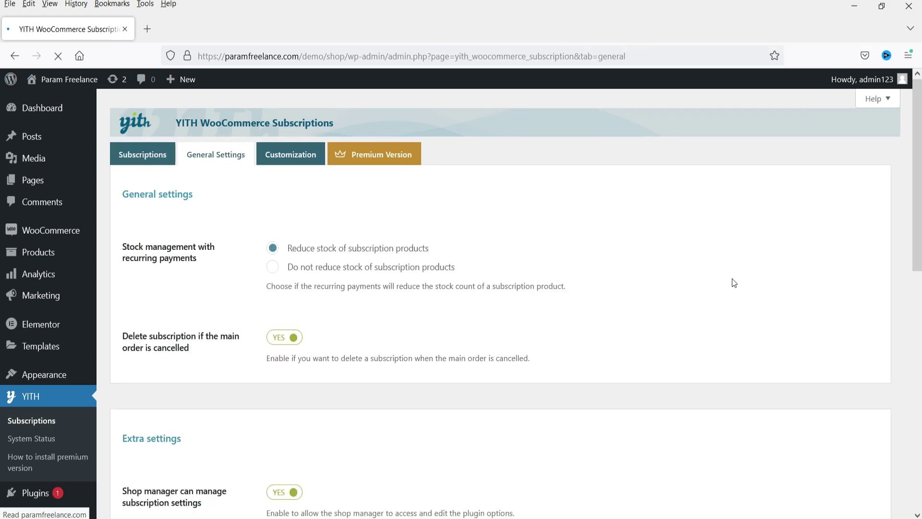
pyautogui.scroll(-2, 368, 264)
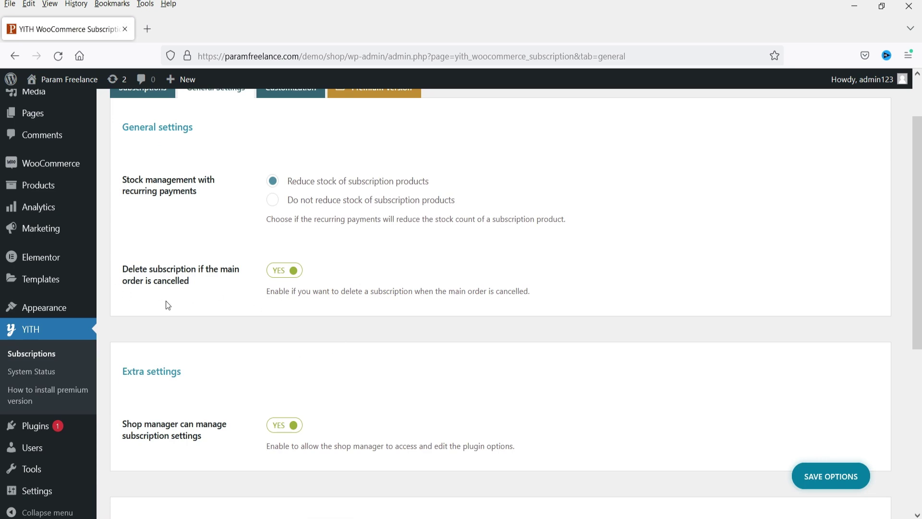
pyautogui.scroll(-5, 339, 301)
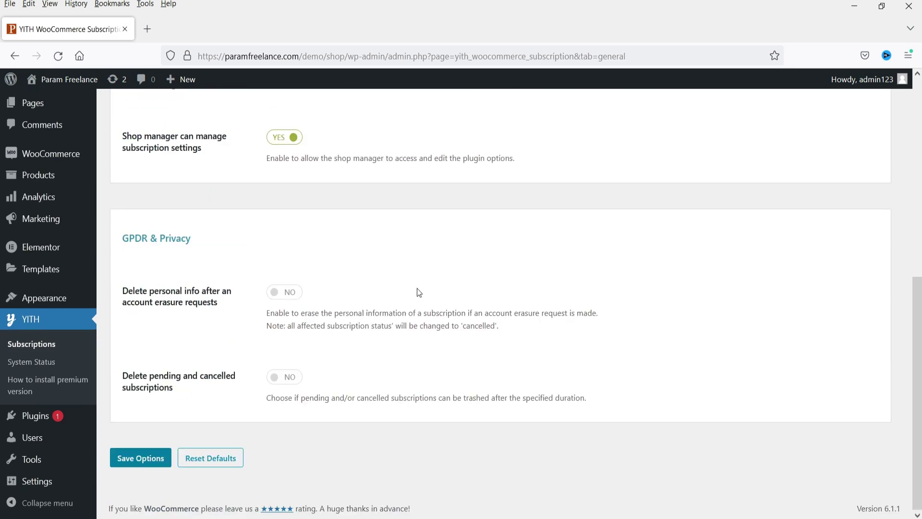
pyautogui.scroll(6, 419, 293)
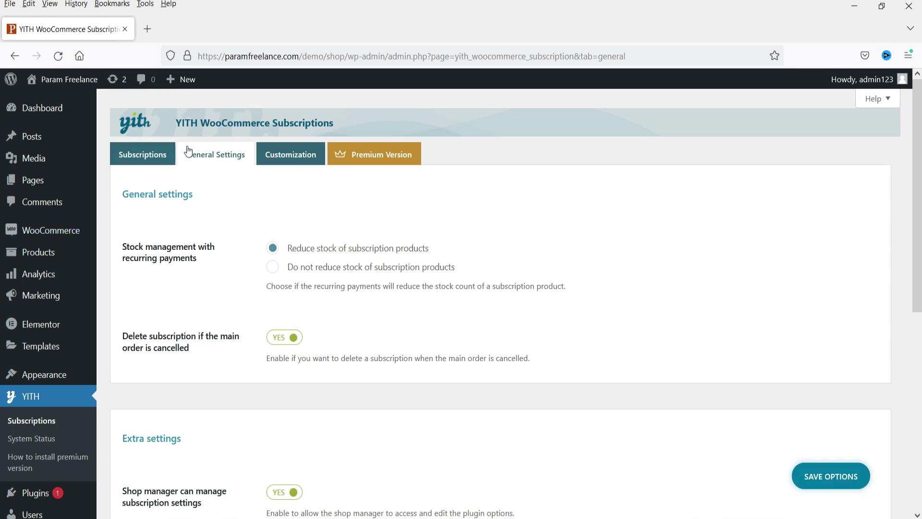
# Review the YITH Customization settings, then go to the All Products list.
pyautogui.click(301, 153)
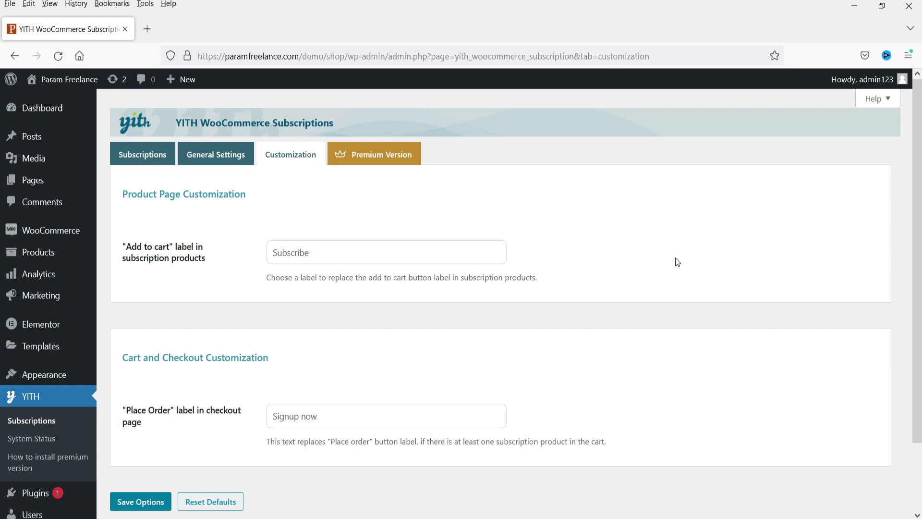
pyautogui.scroll(-3, 656, 248)
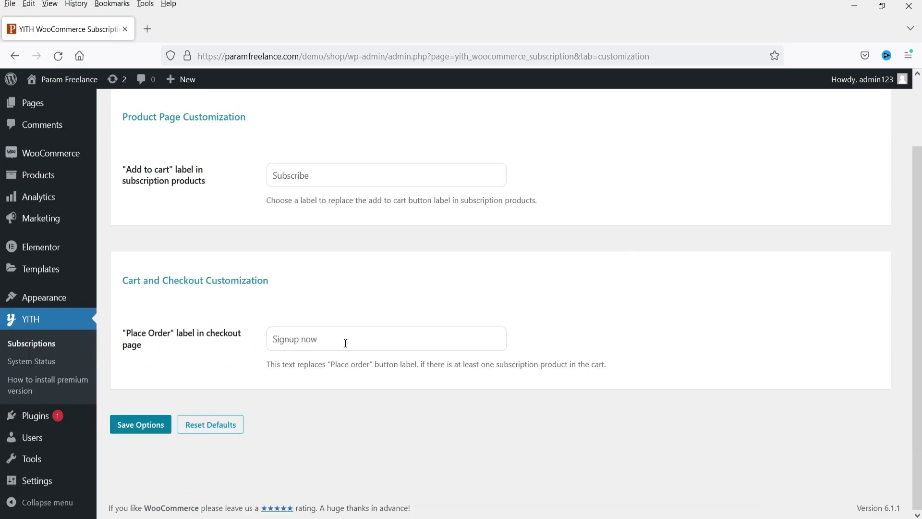
pyautogui.scroll(3, 520, 287)
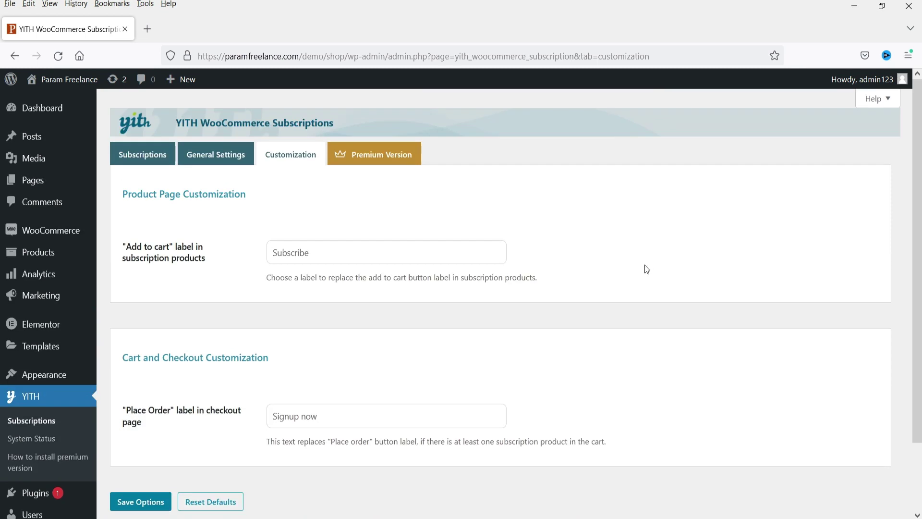
pyautogui.moveTo(29, 255)
pyautogui.click(113, 264)
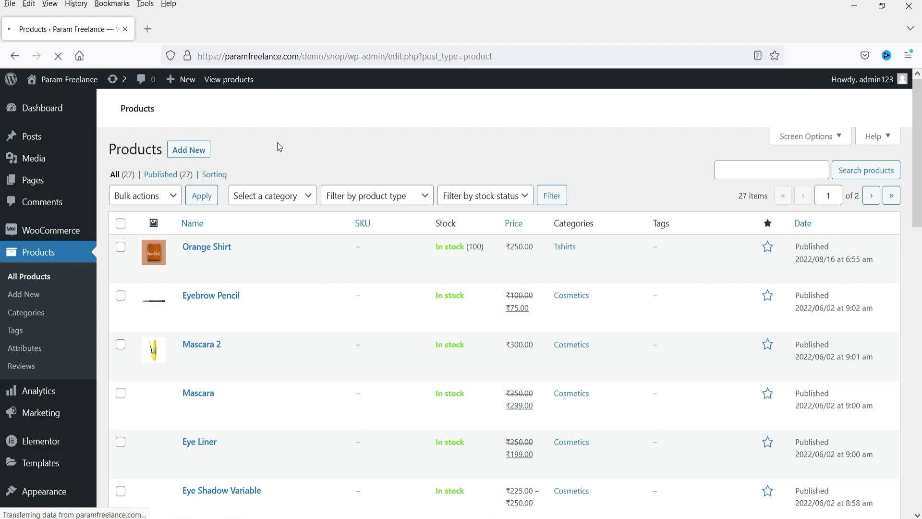
# Start a new product 'Yoga Classes' with description 'Yhis is a subscription product. For Yoga Classes.'.
pyautogui.rightClick(188, 149)
pyautogui.click(226, 195)
pyautogui.click(218, 36)
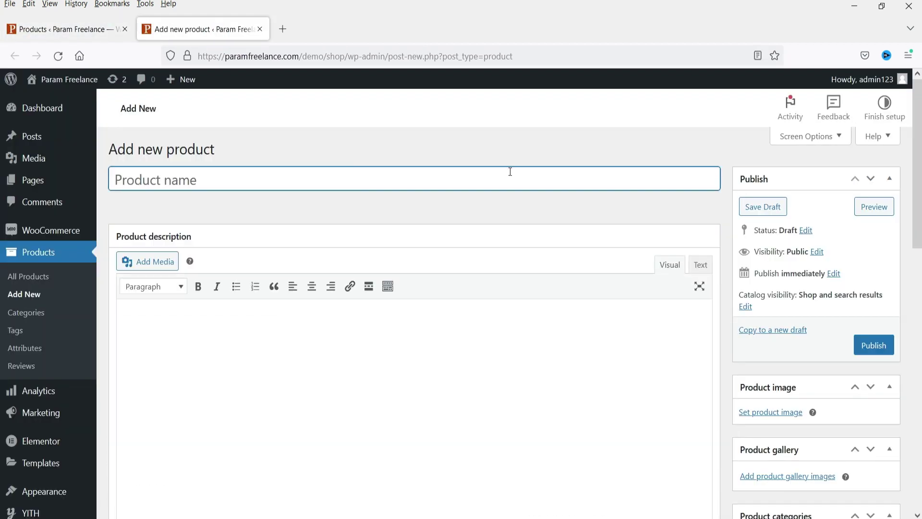
pyautogui.write('Y')
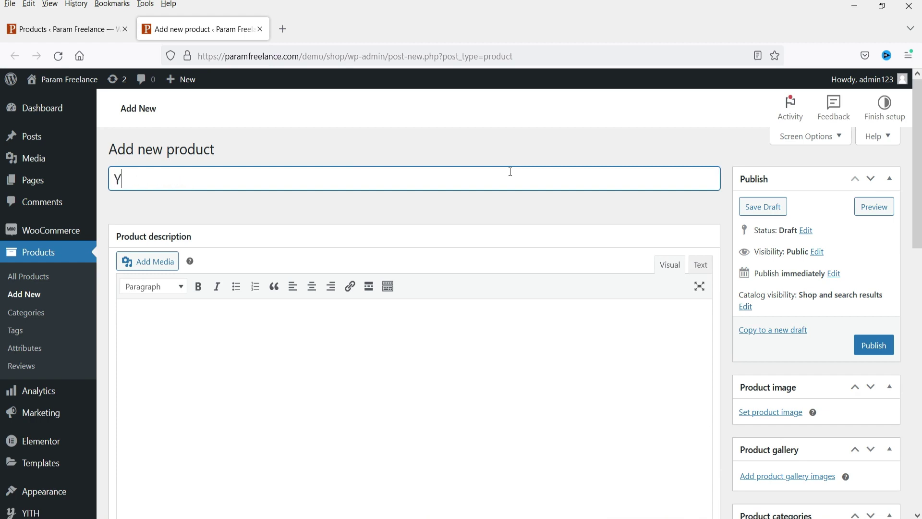
pyautogui.write('oga Classes')
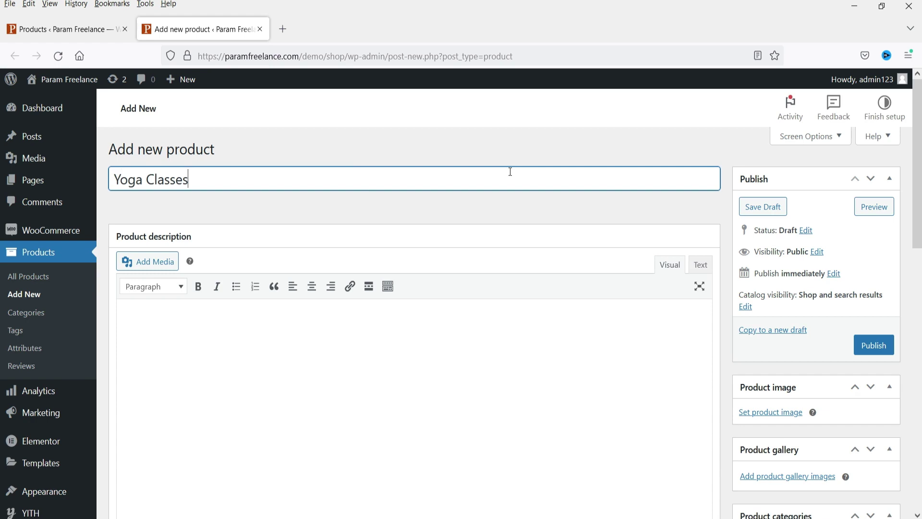
pyautogui.click(304, 380)
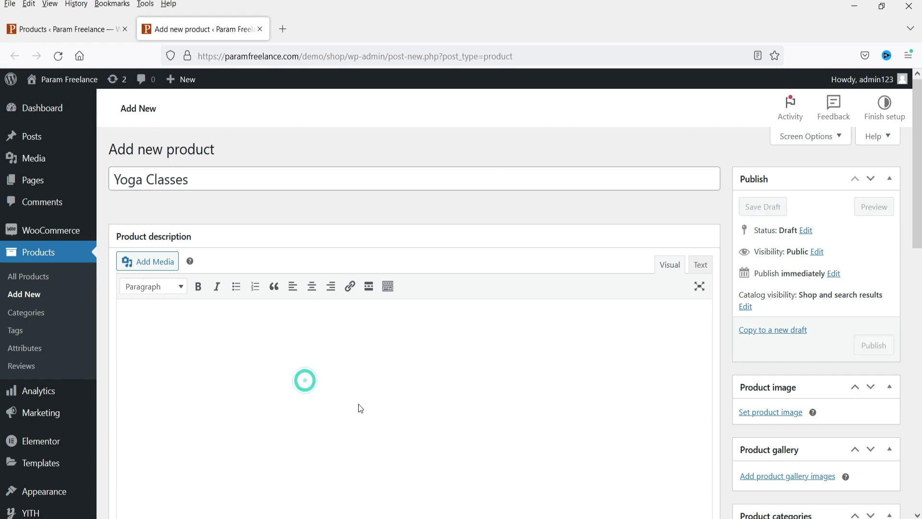
pyautogui.write('Yhis is a subscription product.')
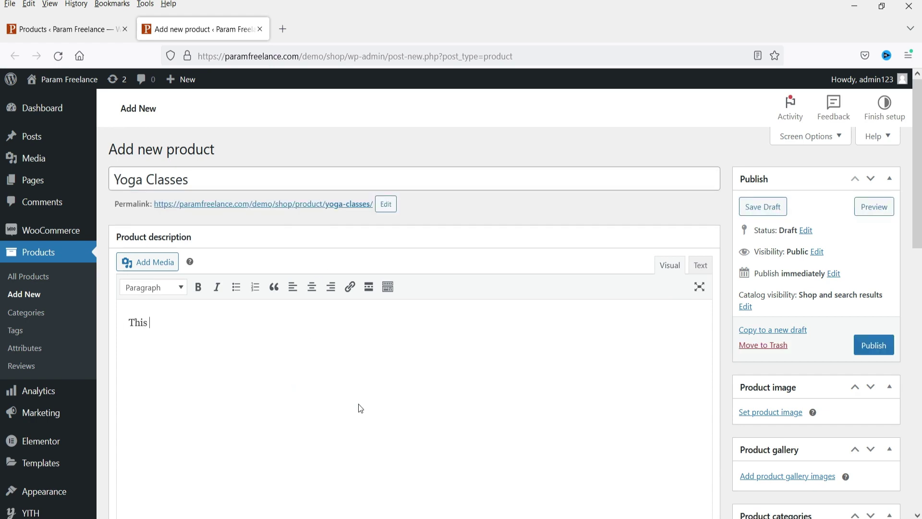
pyautogui.write(' For Yoga Classes.')
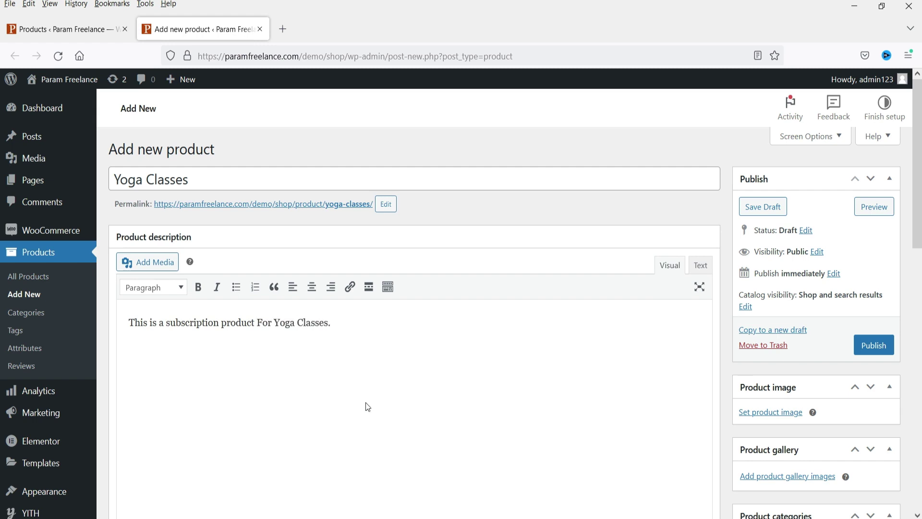
# File the product under the Subscriptions category and bring up the product image picker.
pyautogui.scroll(-4, 637, 275)
pyautogui.scroll(-4, 917, 285)
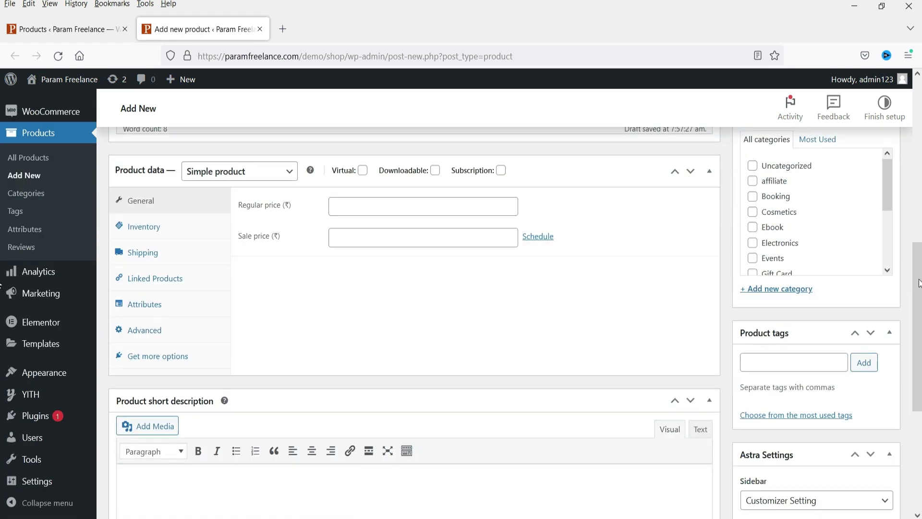
pyautogui.scroll(-2, 831, 229)
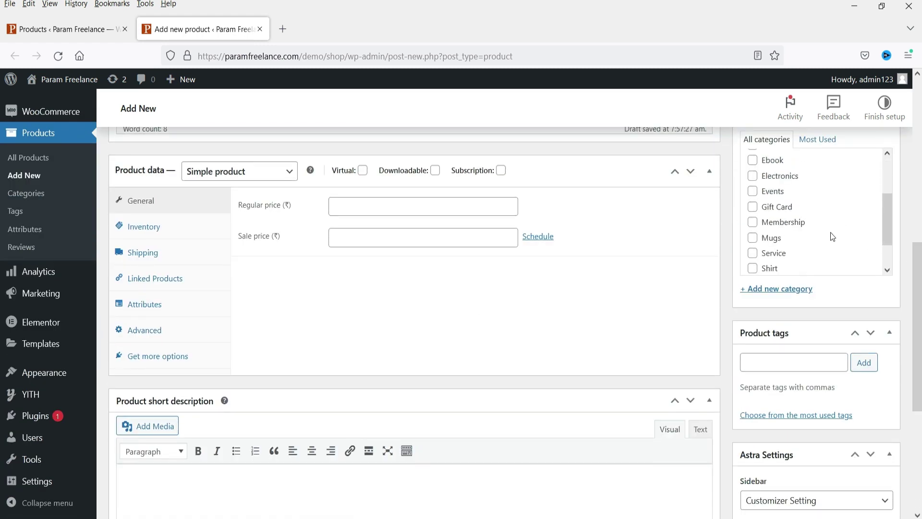
pyautogui.scroll(-1, 831, 238)
pyautogui.click(752, 246)
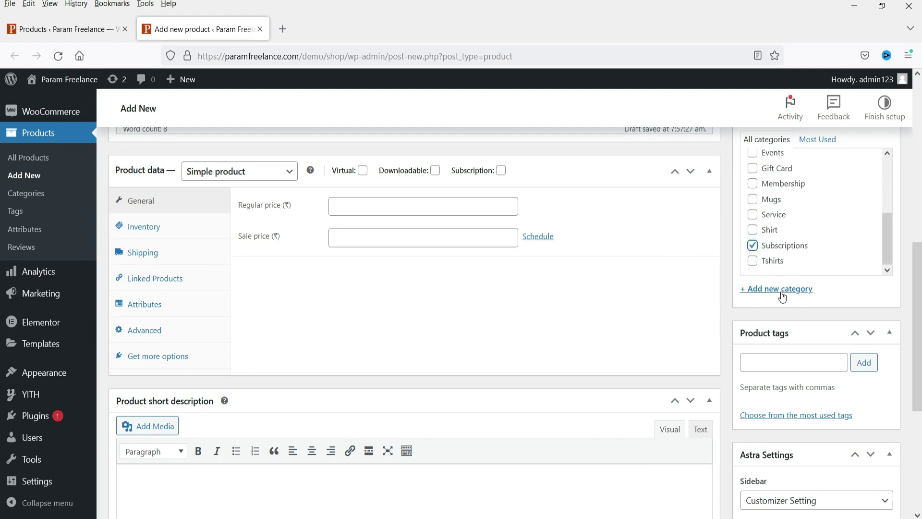
pyautogui.scroll(5, 10, 336)
pyautogui.click(771, 302)
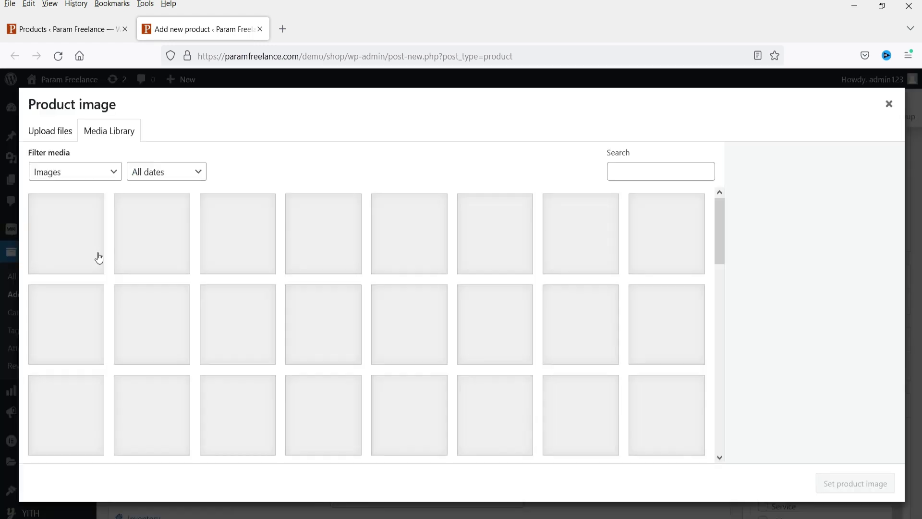
# Set online-yoga.jpg from the Media Library as the product image.
pyautogui.scroll(-10, 323, 385)
pyautogui.click(366, 446)
pyautogui.click(367, 442)
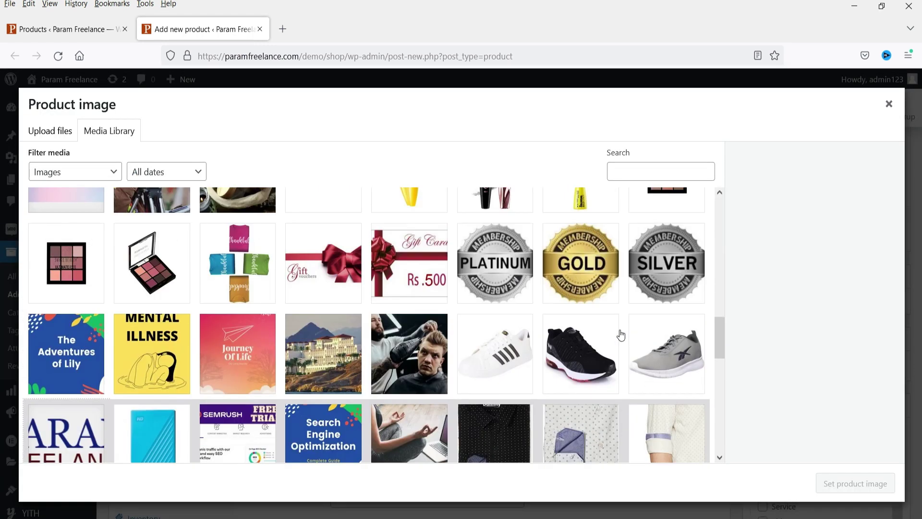
pyautogui.scroll(-3, 577, 331)
pyautogui.click(413, 333)
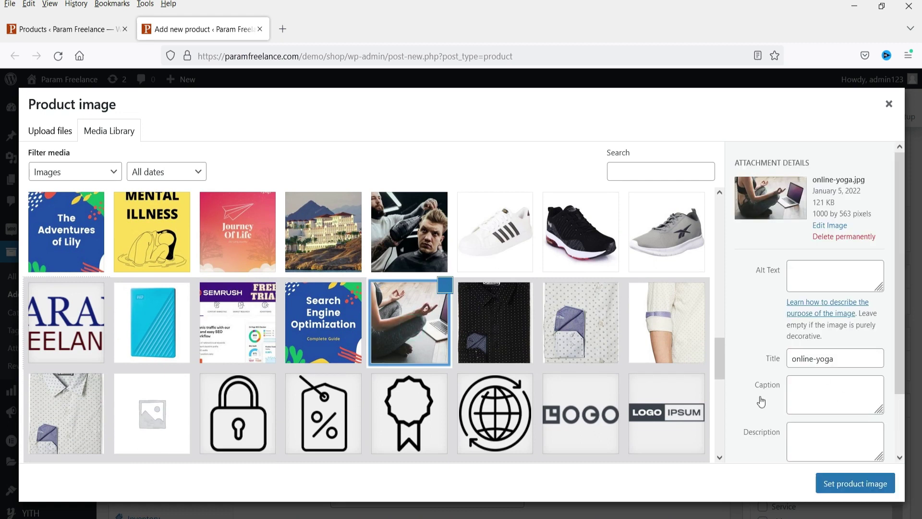
pyautogui.click(830, 479)
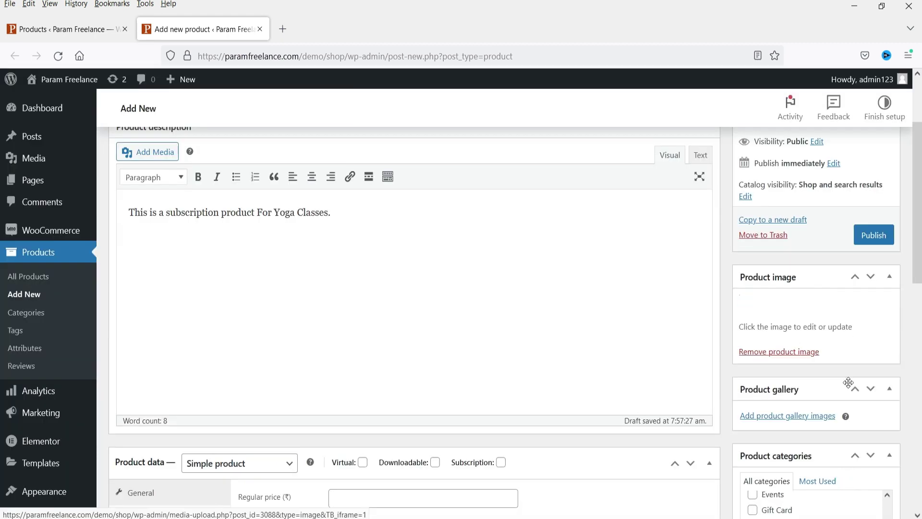
# Enter the short description 'Recurring Payment for Yoga Class'.
pyautogui.scroll(3, 465, 240)
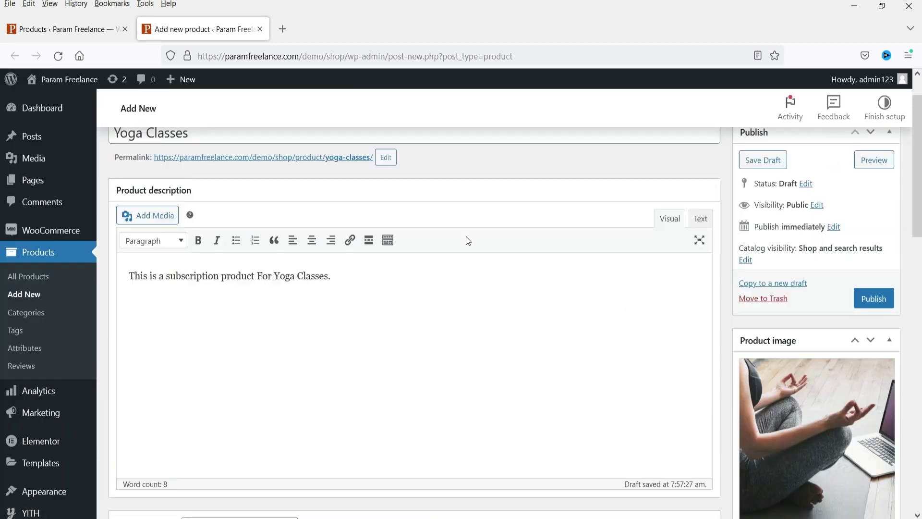
pyautogui.scroll(-7, 466, 230)
pyautogui.scroll(-5, 842, 416)
pyautogui.click(182, 367)
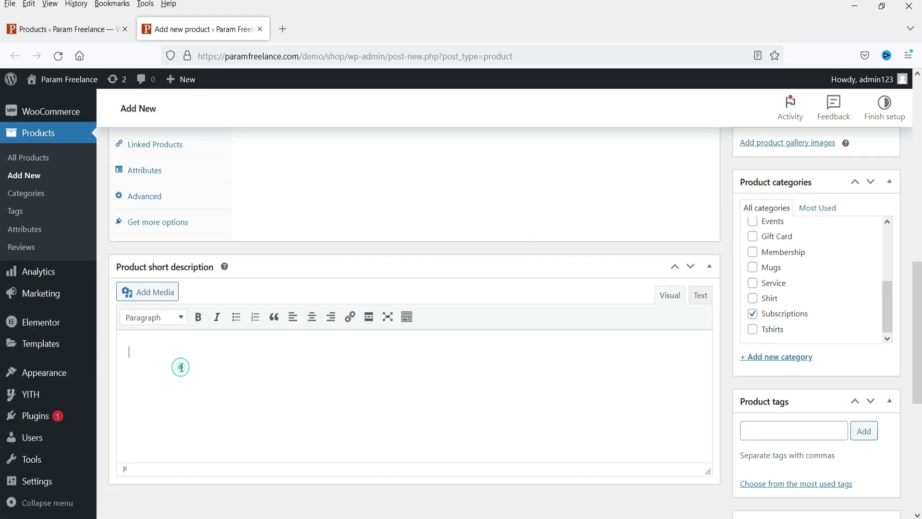
pyautogui.write('Recurring Payment for Yoga Class')
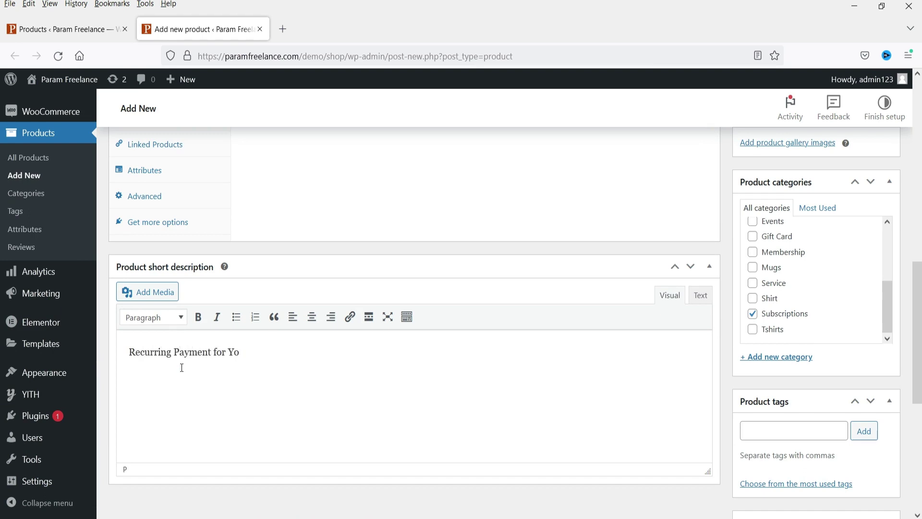
pyautogui.scroll(4, 337, 358)
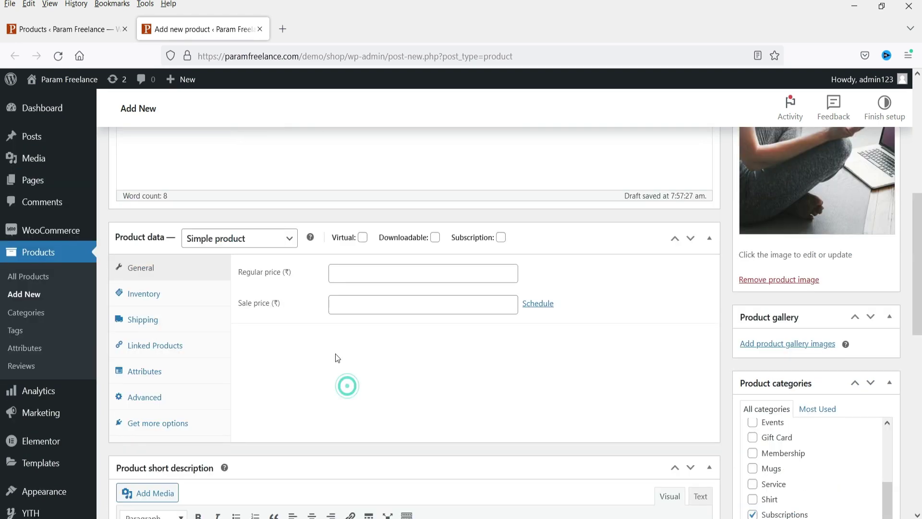
# Mark the product as a subscription with regular price 1000 and sale price 700.
pyautogui.click(501, 237)
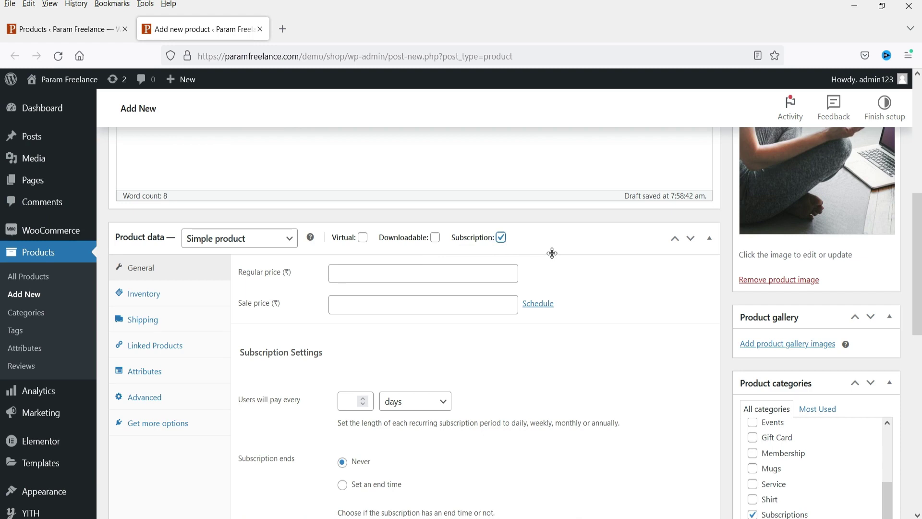
pyautogui.click(392, 272)
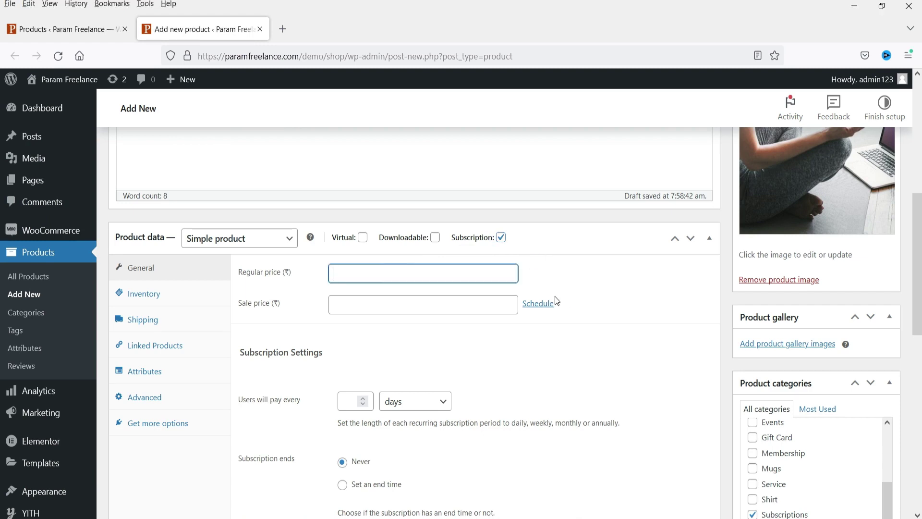
pyautogui.write('1000')
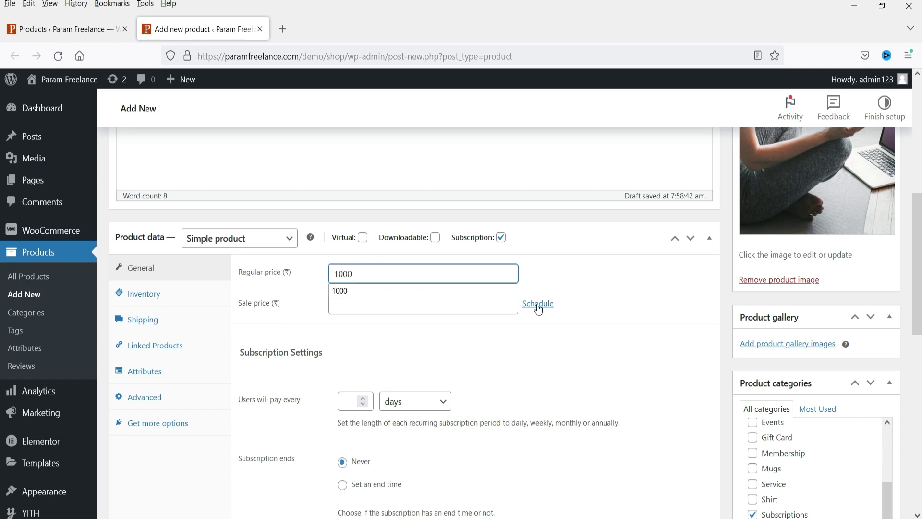
pyautogui.click(519, 372)
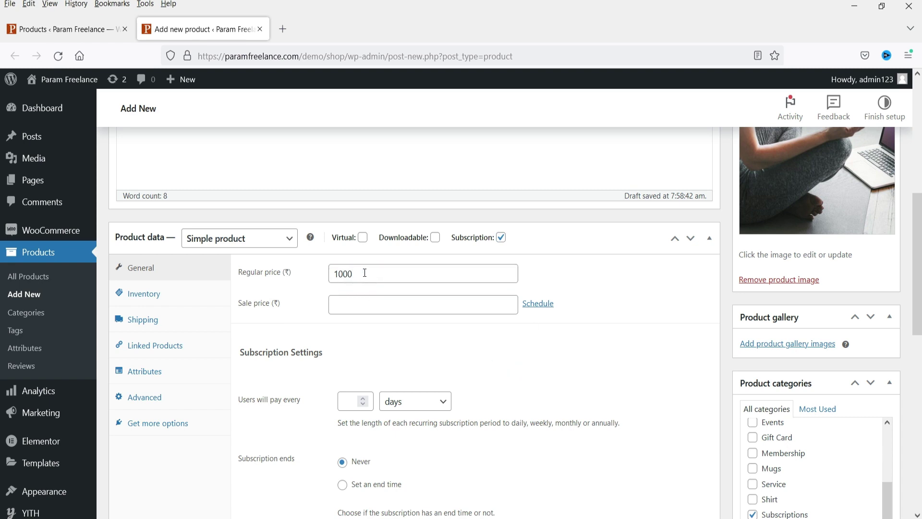
pyautogui.doubleClick(365, 273)
pyautogui.click(376, 305)
pyautogui.write('700')
pyautogui.click(521, 350)
# Check the billing period choices, leaving the period set to days.
pyautogui.scroll(-4, 584, 370)
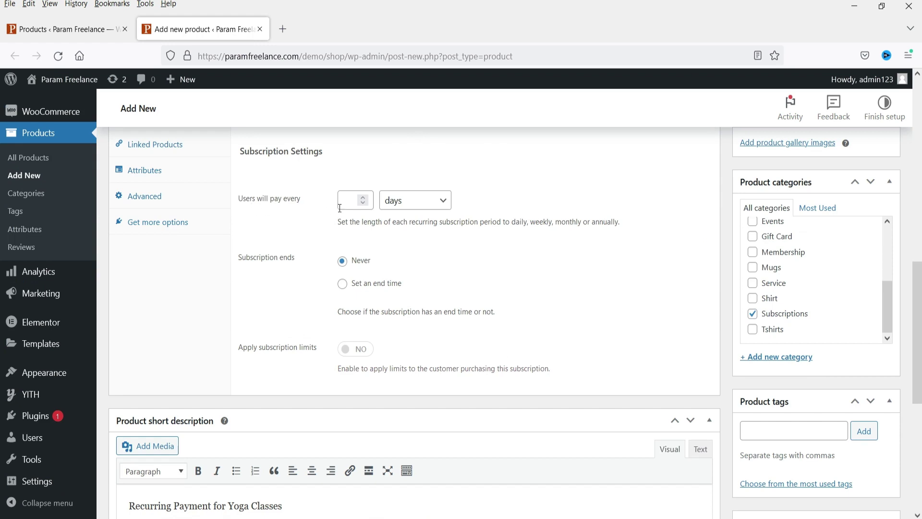
pyautogui.click(437, 201)
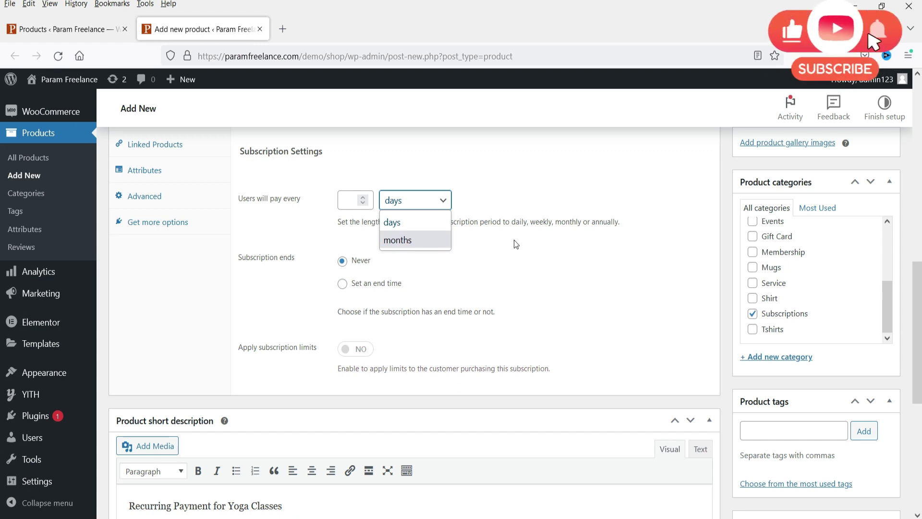
pyautogui.click(466, 262)
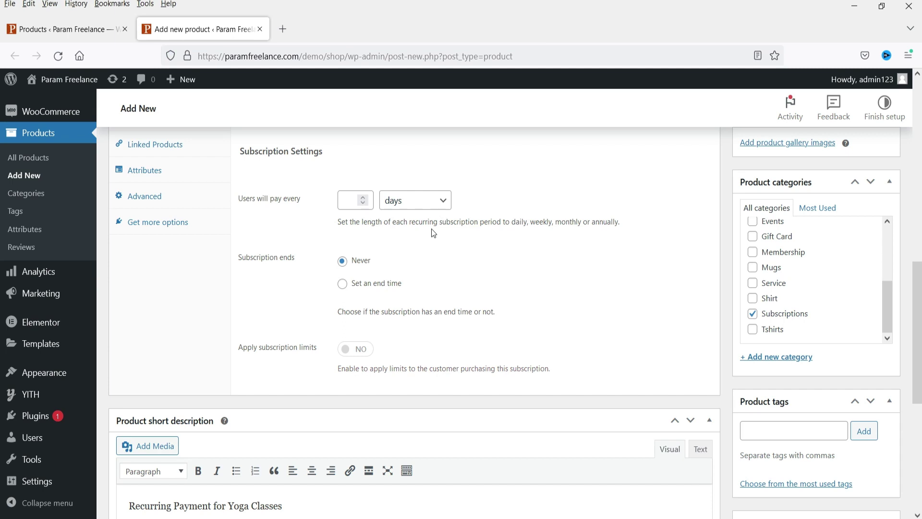
# Set the subscription to bill every 1 month.
pyautogui.click(348, 199)
pyautogui.write('1')
pyautogui.click(439, 200)
pyautogui.click(405, 240)
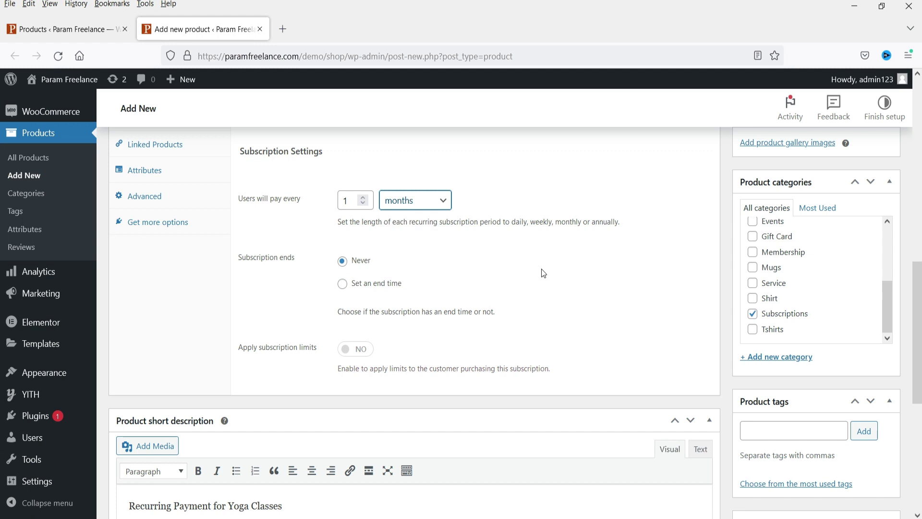
# End the subscription after 12 months and limit users to one active subscription.
pyautogui.click(342, 283)
pyautogui.click(435, 309)
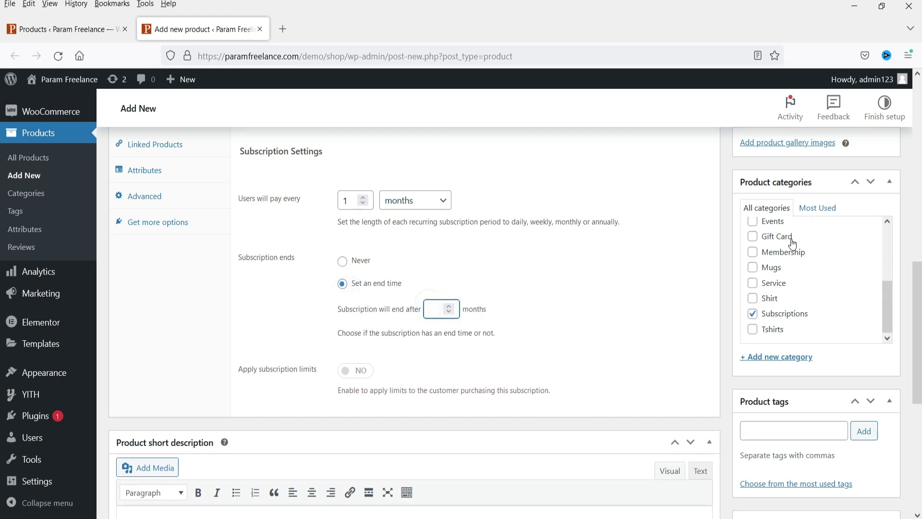
pyautogui.click(598, 270)
pyautogui.click(348, 371)
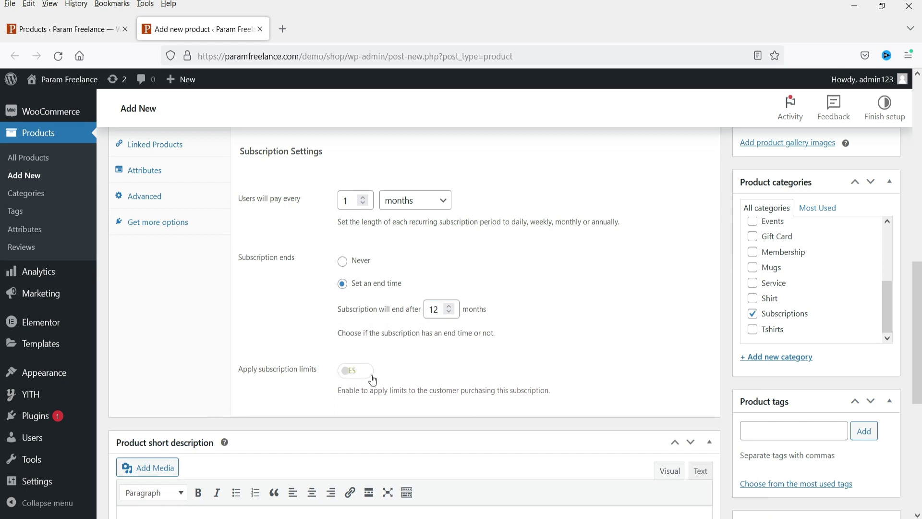
pyautogui.scroll(-4, 553, 303)
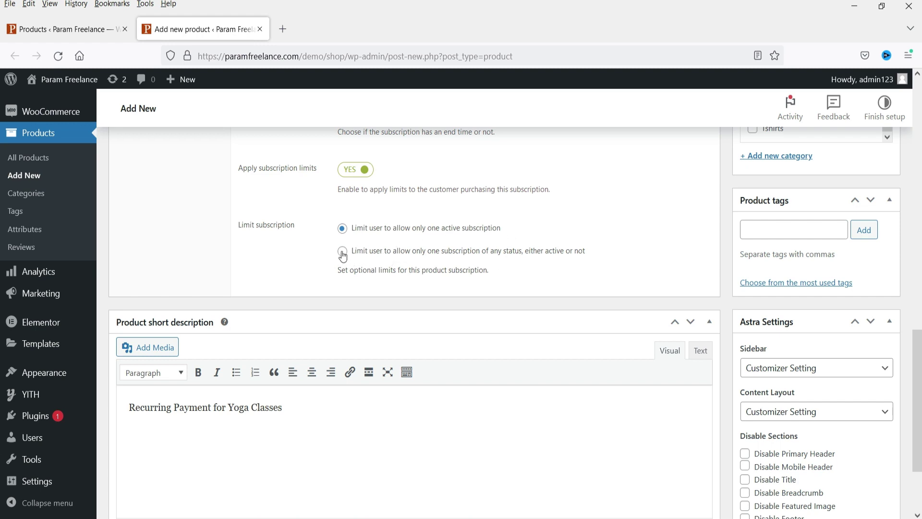
pyautogui.scroll(4, 501, 281)
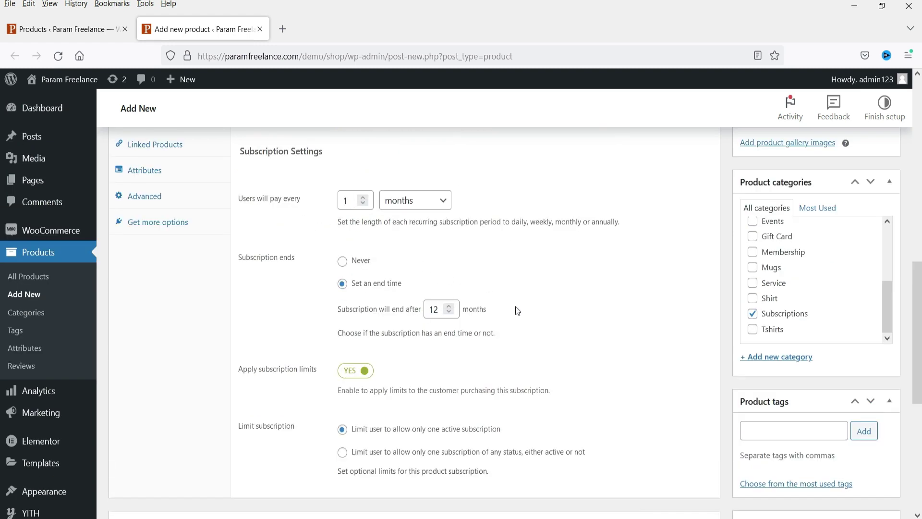
pyautogui.scroll(5, 517, 311)
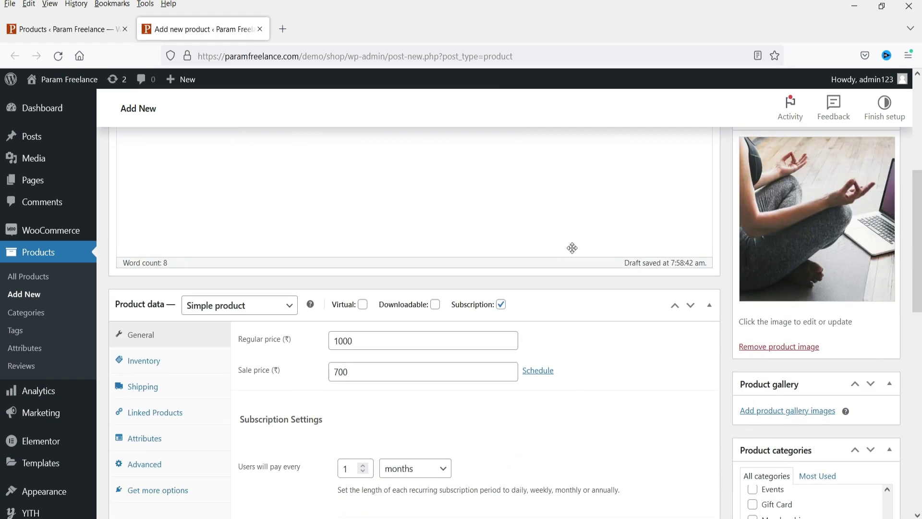
pyautogui.scroll(-4, 572, 251)
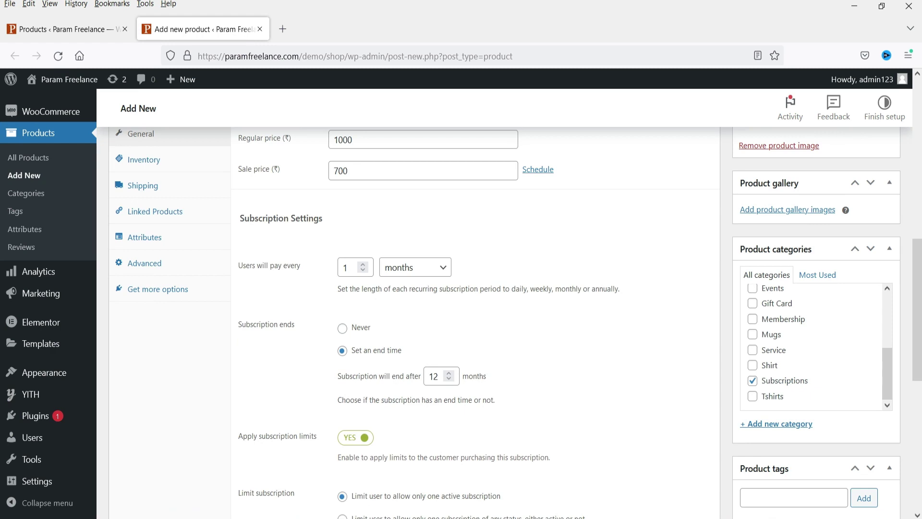
pyautogui.hotkey('alt', 'Tab')
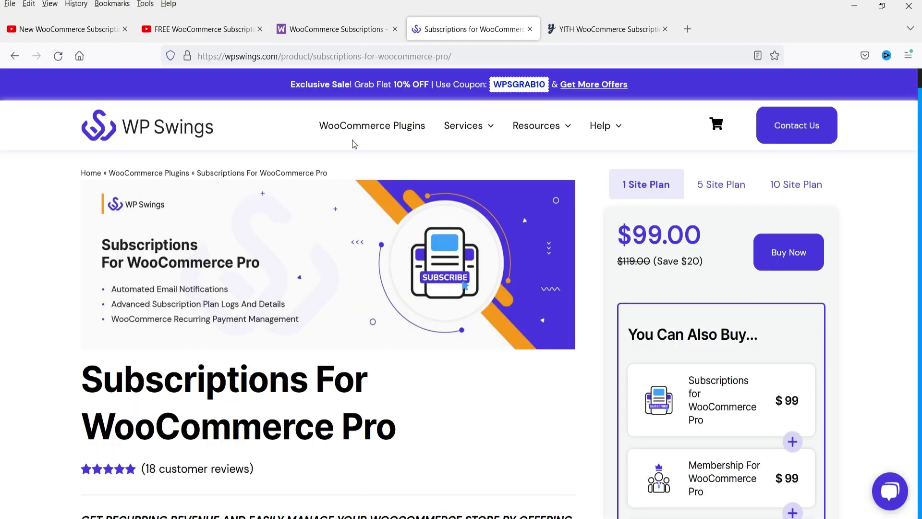
pyautogui.click(180, 29)
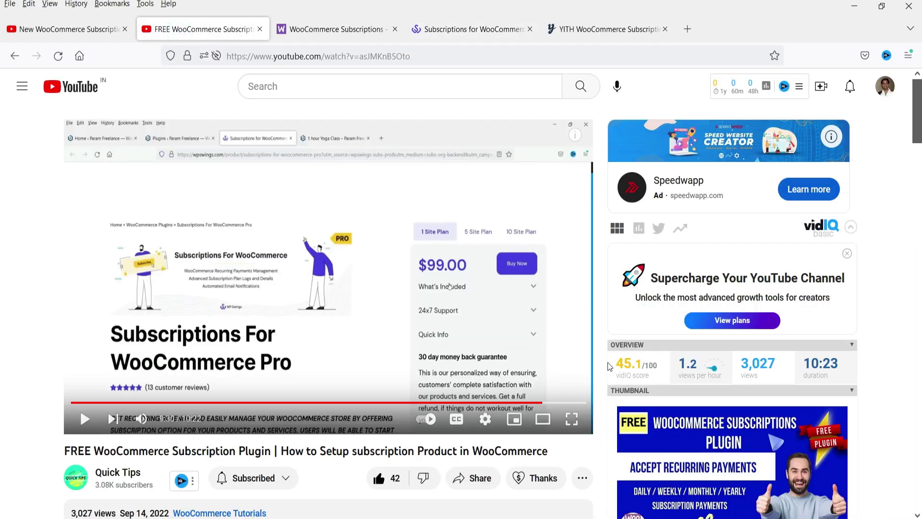
pyautogui.click(447, 402)
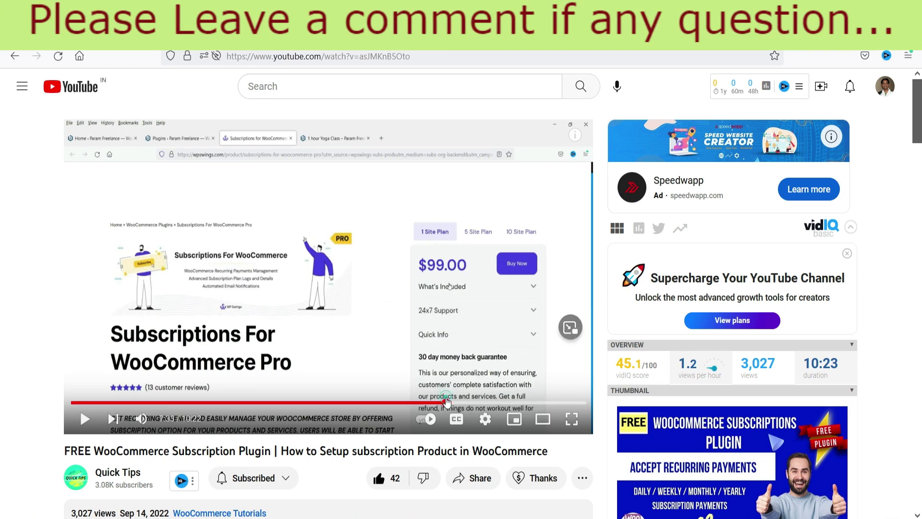
pyautogui.moveTo(447, 402); pyautogui.dragTo(438, 403)
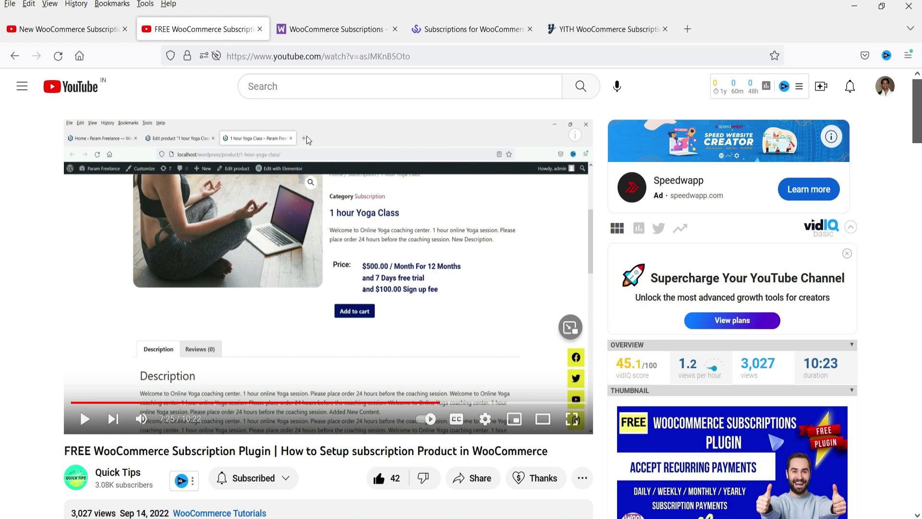
pyautogui.click(454, 28)
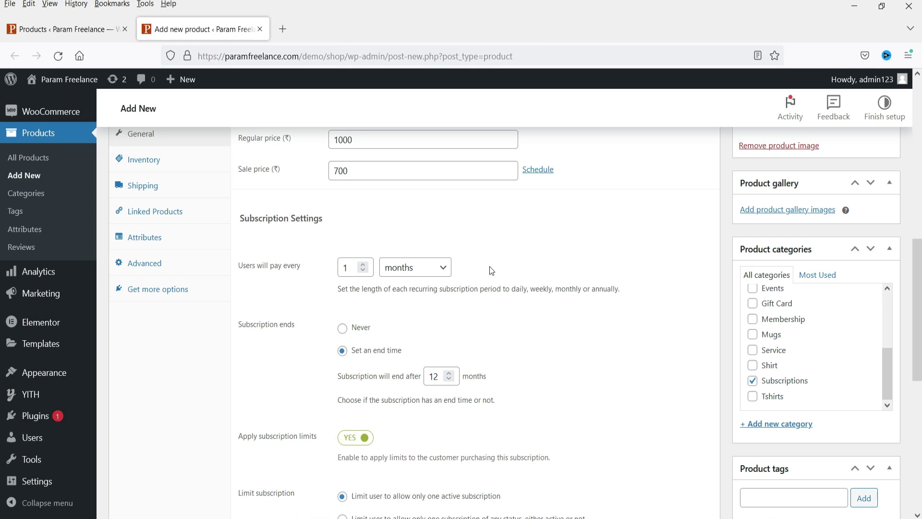
# Publish Yoga Classes and view its live page (₹700.00 / month) in a new tab.
pyautogui.scroll(15, 915, 267)
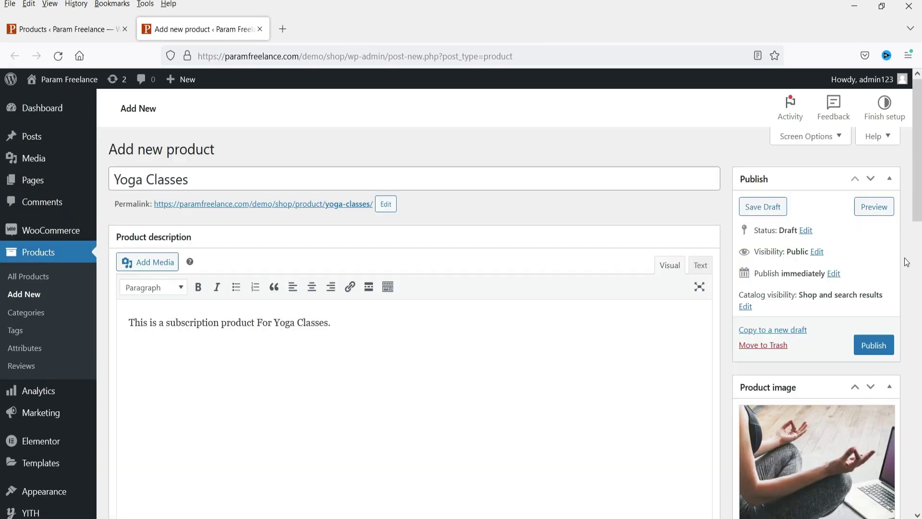
pyautogui.click(873, 345)
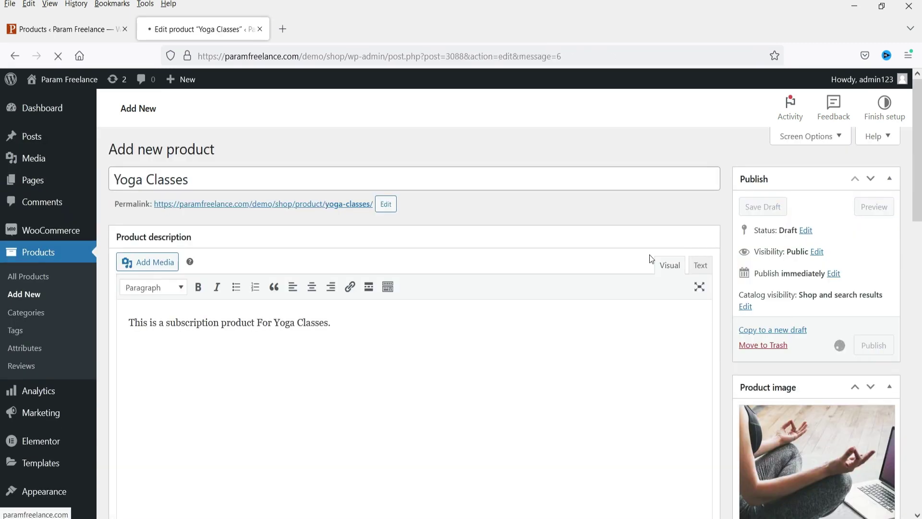
pyautogui.rightClick(318, 250)
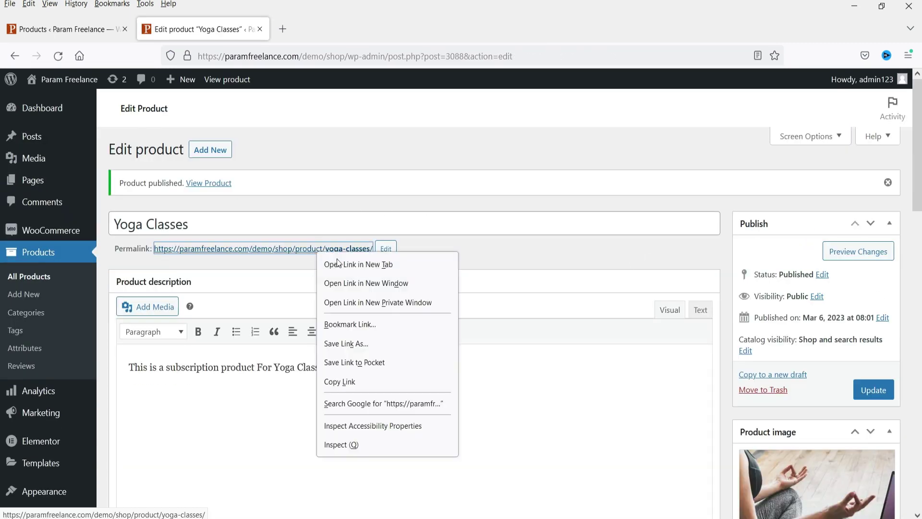
pyautogui.click(327, 262)
pyautogui.click(321, 27)
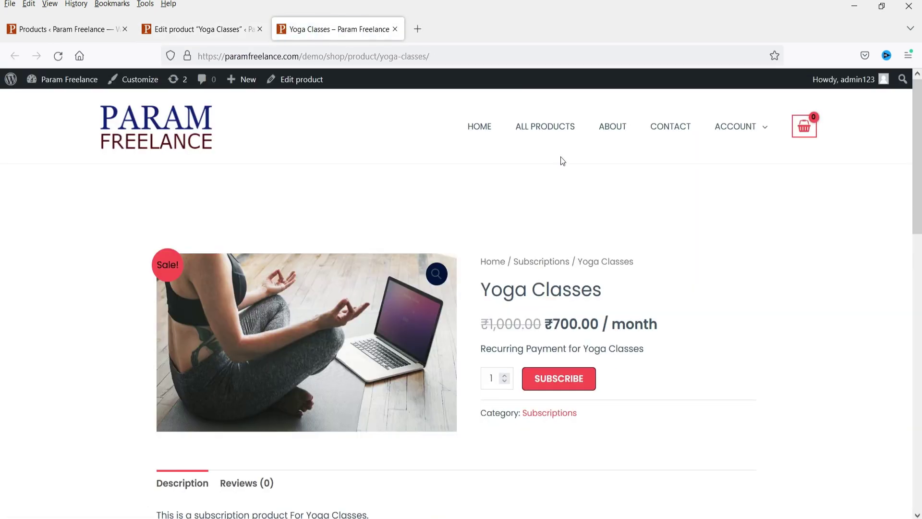
# Review the product page: old 1,000.00 price, ₹700.00 / month price, recurring payment line and description.
pyautogui.doubleClick(492, 324)
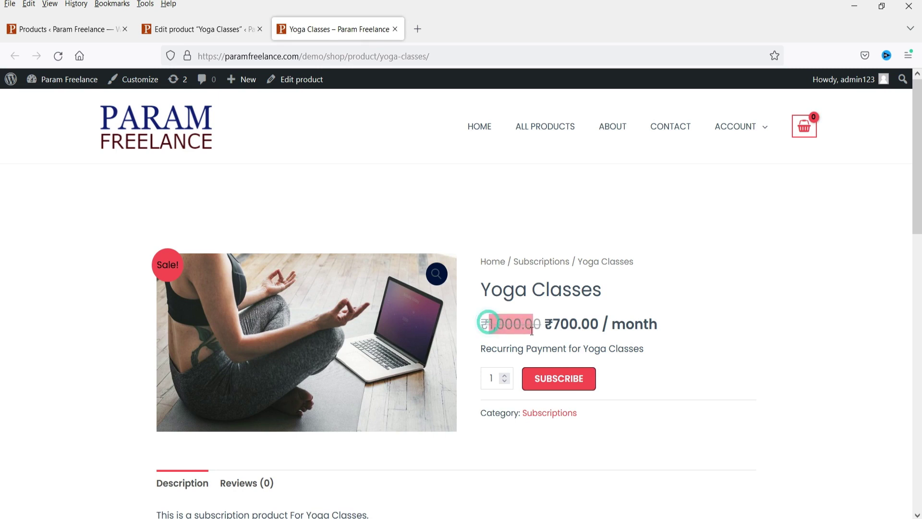
pyautogui.click(629, 330)
pyautogui.click(560, 322)
pyautogui.click(694, 323)
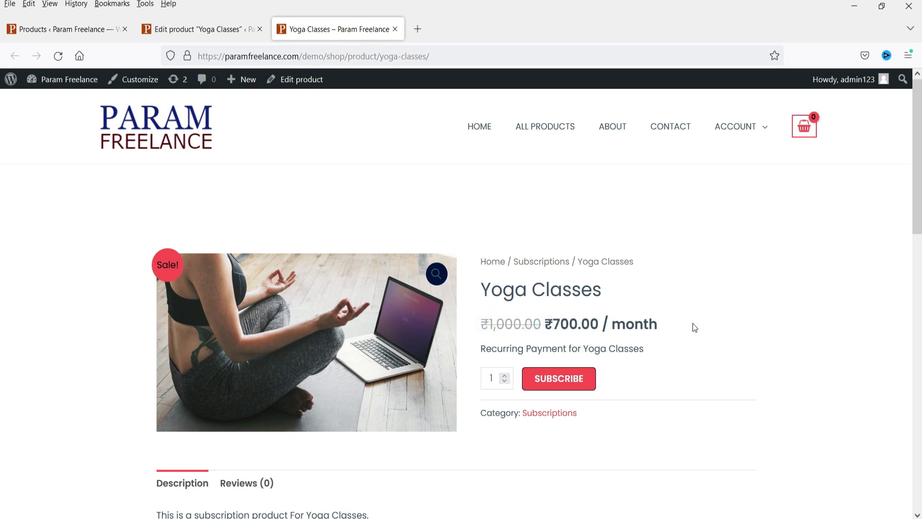
pyautogui.tripleClick(507, 350)
pyautogui.click(668, 351)
pyautogui.scroll(-4, 663, 336)
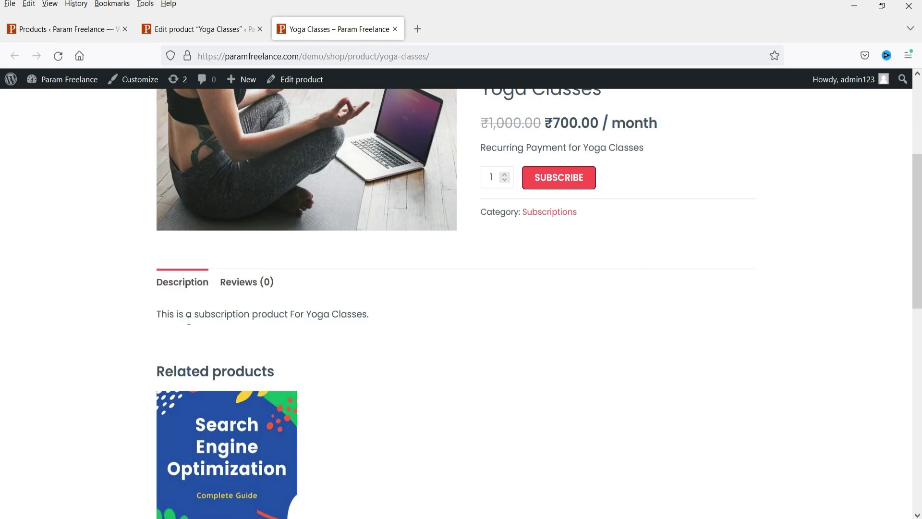
pyautogui.moveTo(178, 314); pyautogui.dragTo(384, 323)
pyautogui.click(445, 317)
pyautogui.scroll(3, 494, 318)
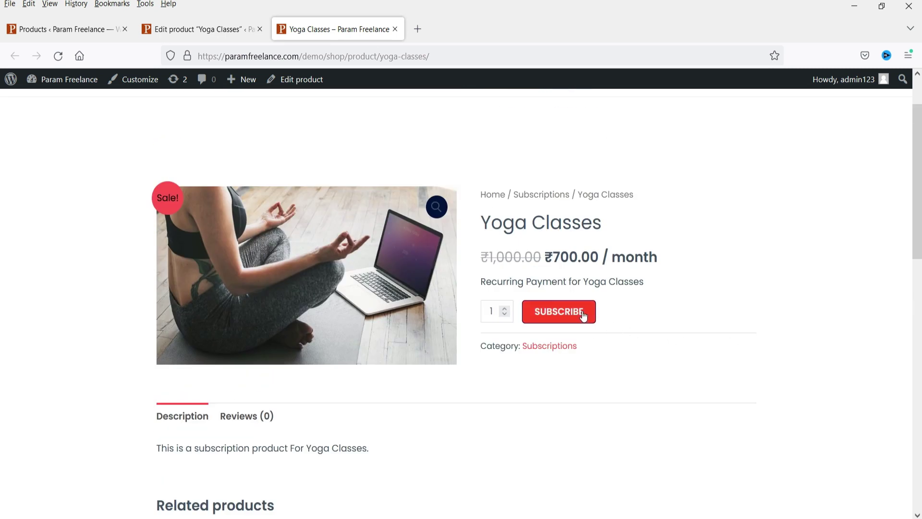
# Subscribe to Yoga Classes, check it in the cart, remove it, and return to the admin Products list.
pyautogui.click(582, 311)
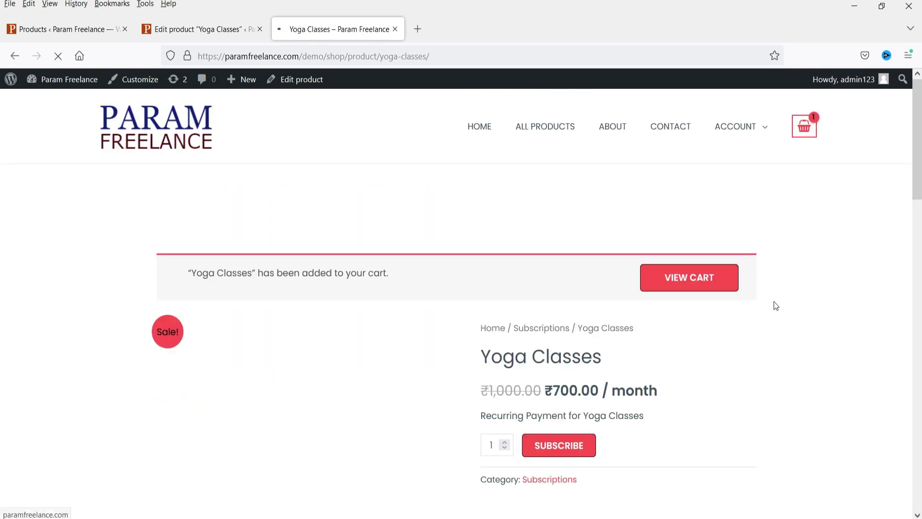
pyautogui.click(805, 127)
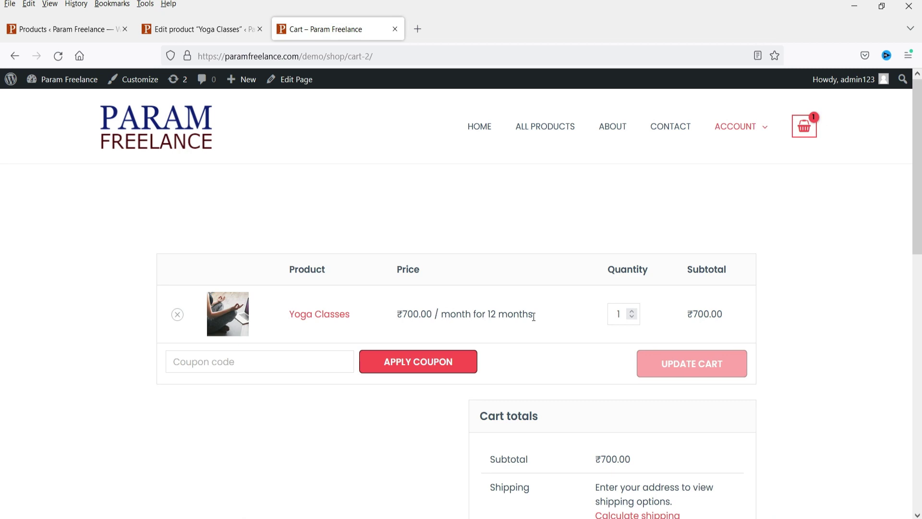
pyautogui.scroll(-3, 837, 366)
pyautogui.scroll(3, 813, 354)
pyautogui.click(178, 316)
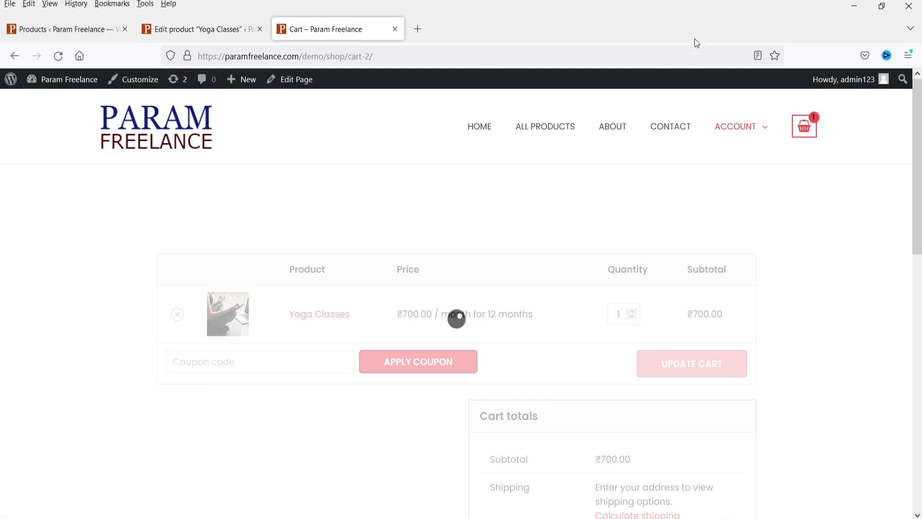
pyautogui.click(54, 29)
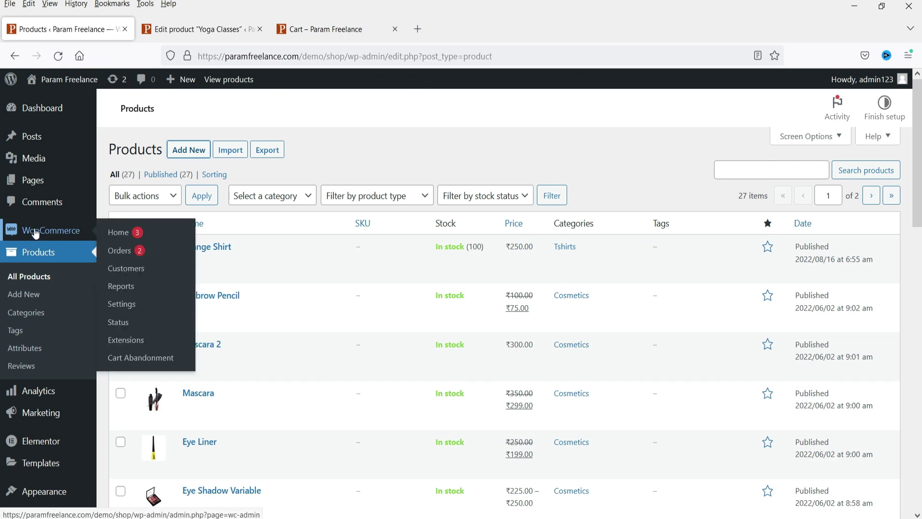
# Go to Plugins > Add New from the admin sidebar.
pyautogui.scroll(-3, 34, 228)
pyautogui.moveTo(39, 416)
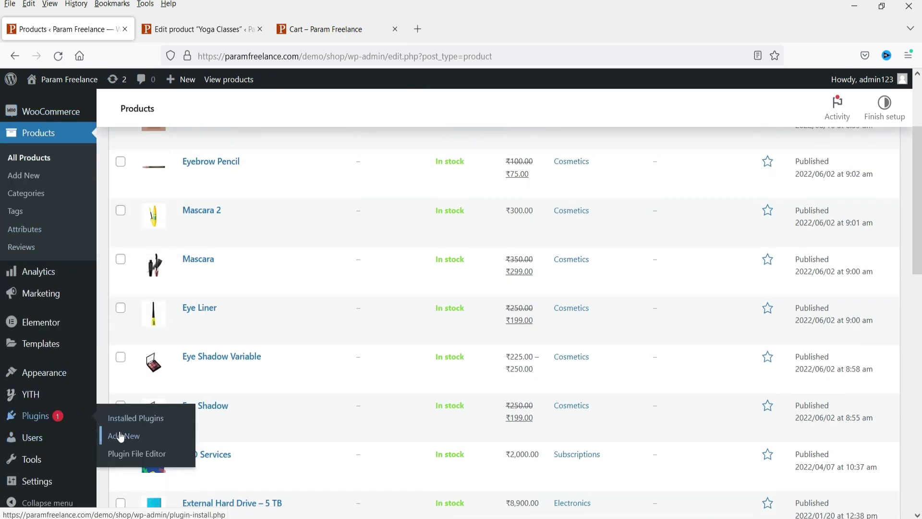
pyautogui.click(120, 435)
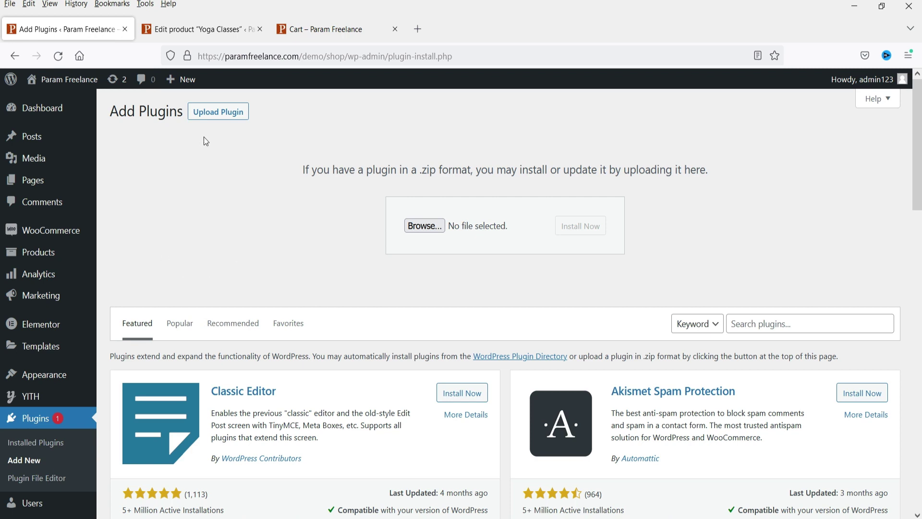
# Upload babiato-yith-woocommerce-subscription-premium.zip, install it, and activate the plugin.
pyautogui.click(425, 226)
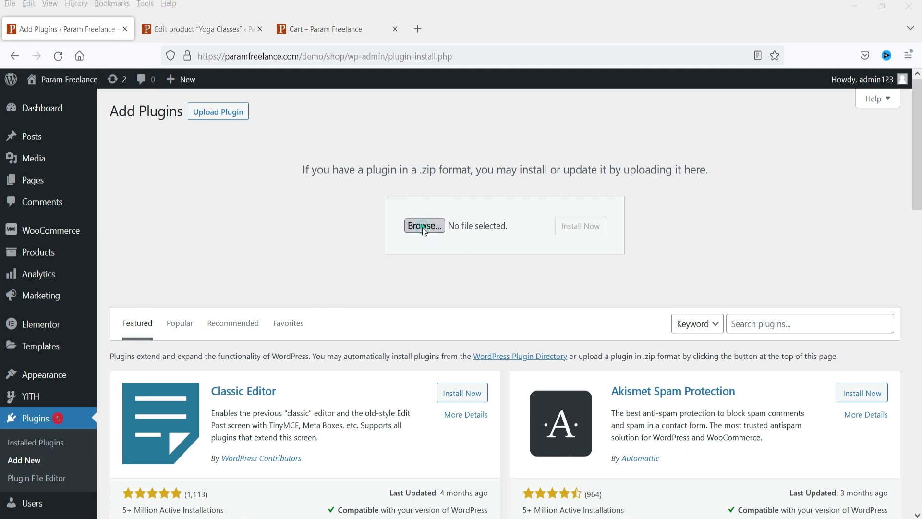
pyautogui.doubleClick(168, 91)
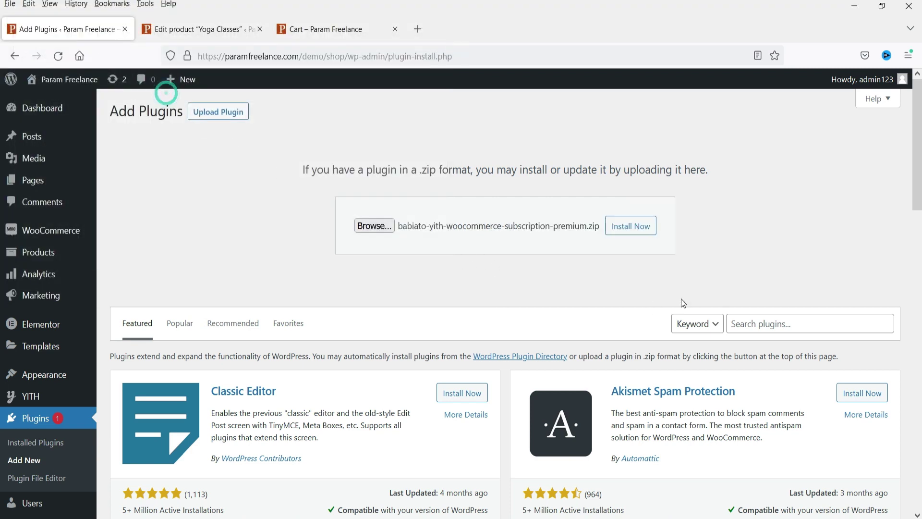
pyautogui.click(635, 234)
pyautogui.click(637, 236)
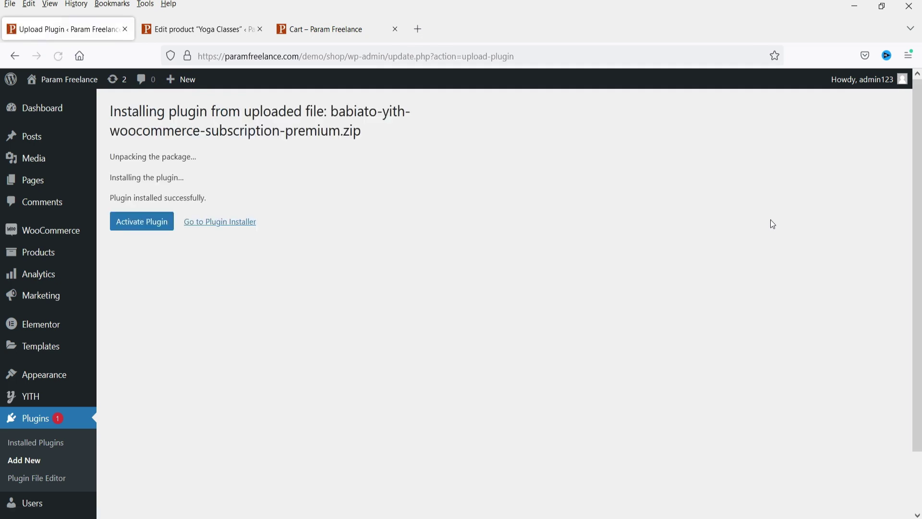
pyautogui.click(142, 221)
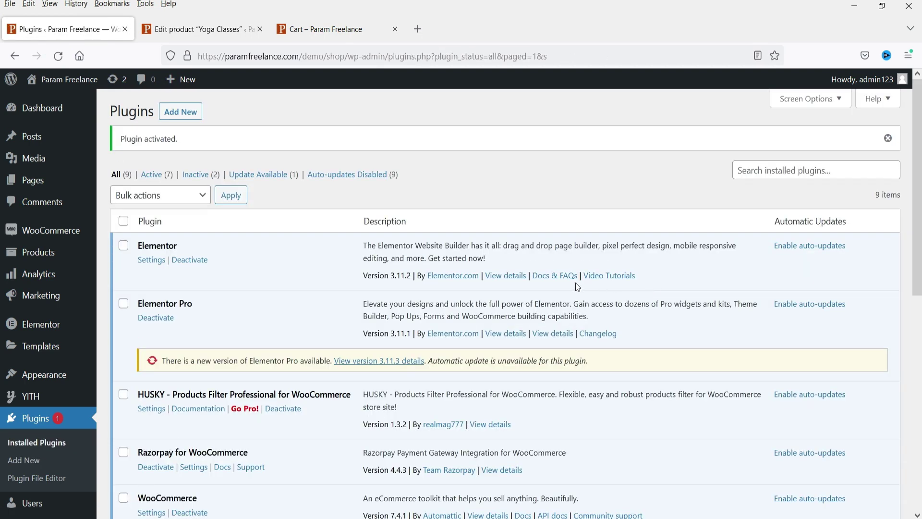
# Browse the YITH > Subscription dashboard's all-zero figures, then return to the Yoga Classes edit page.
pyautogui.click(31, 395)
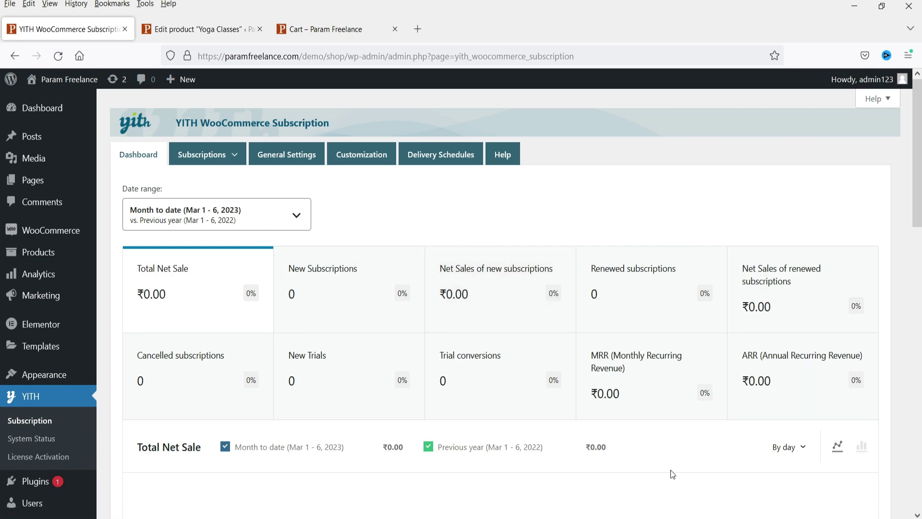
pyautogui.moveTo(207, 154)
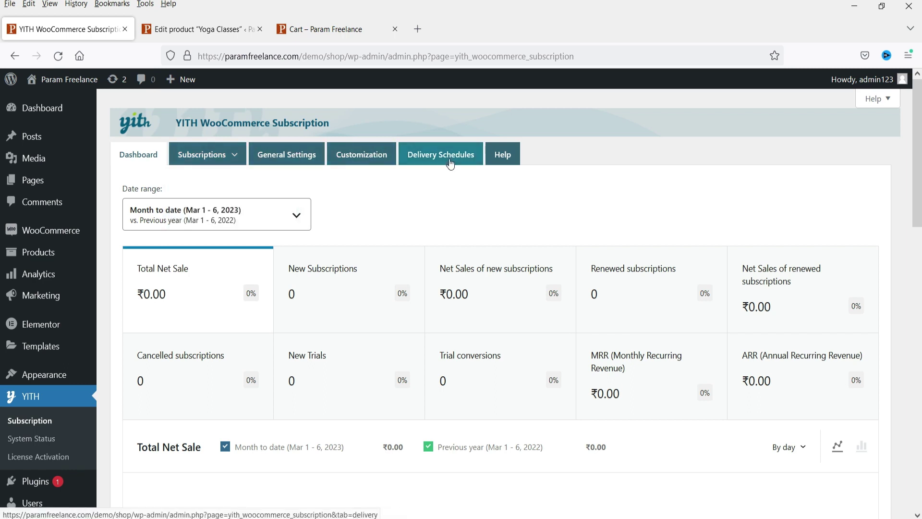
pyautogui.scroll(-5, 438, 312)
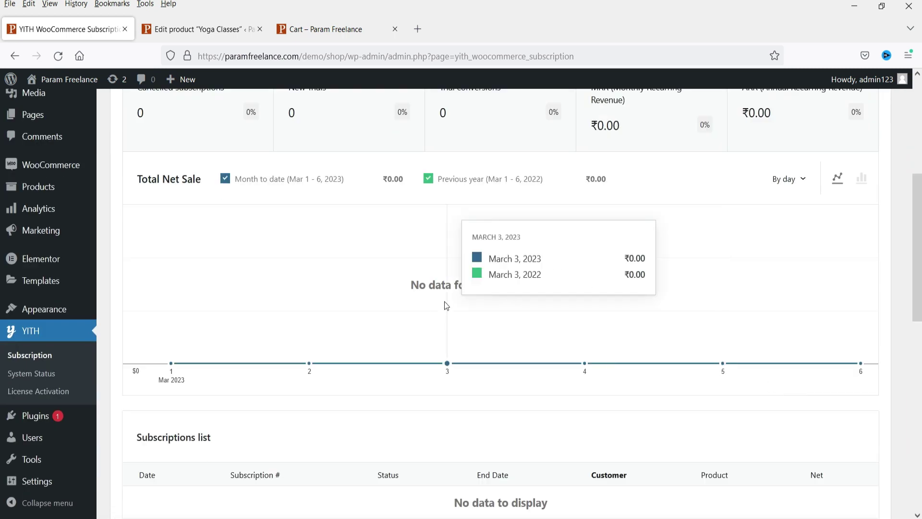
pyautogui.scroll(-4, 898, 257)
pyautogui.scroll(10, 817, 278)
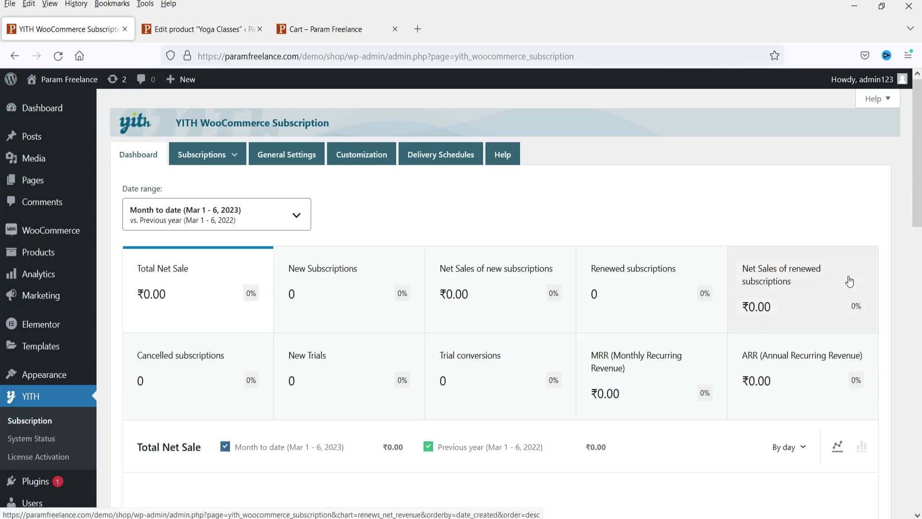
pyautogui.click(206, 27)
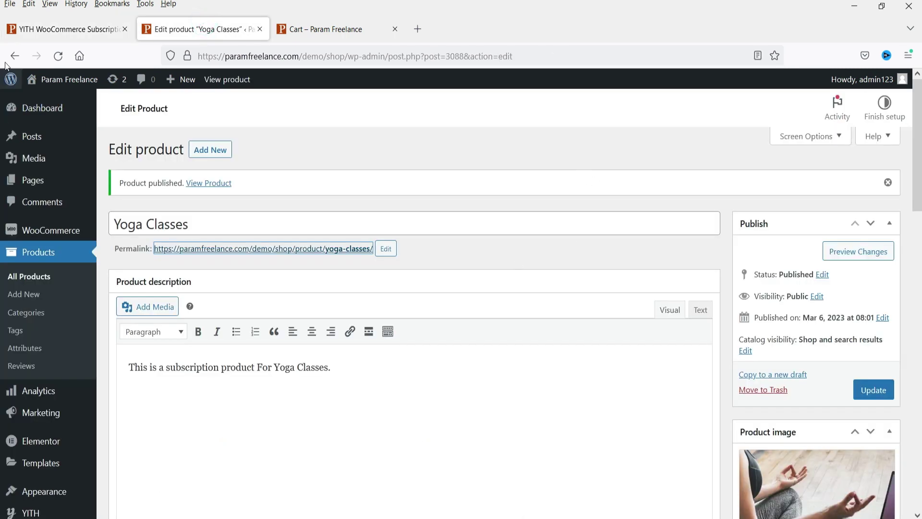
# Reload the Yoga Classes editor and confirm the billing period stays monthly.
pyautogui.click(57, 54)
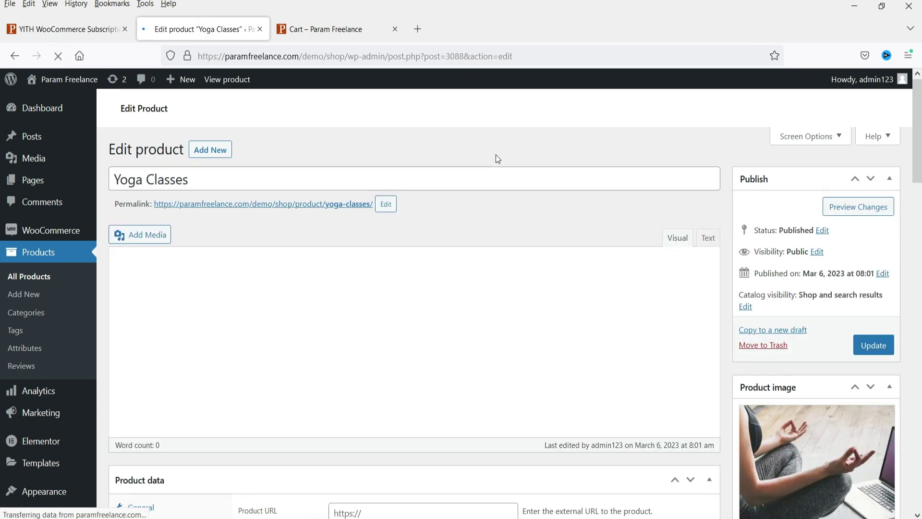
pyautogui.scroll(-12, 501, 221)
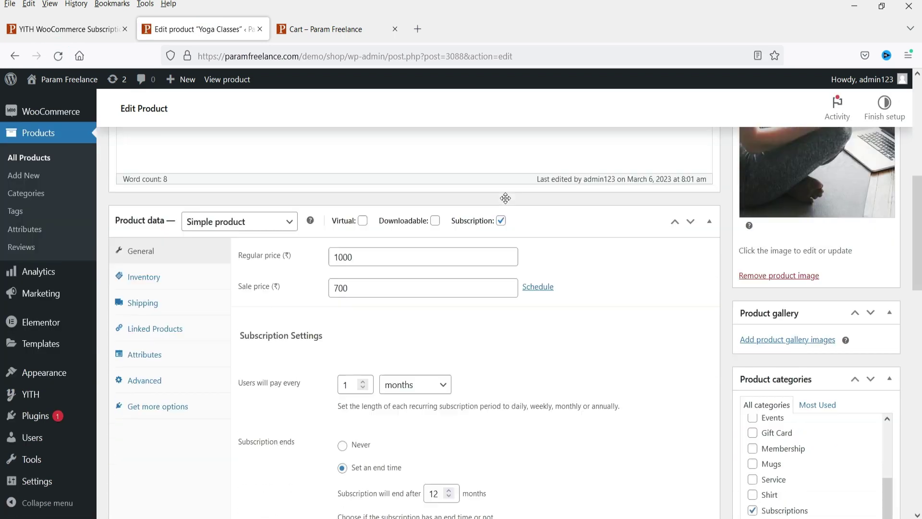
pyautogui.click(416, 201)
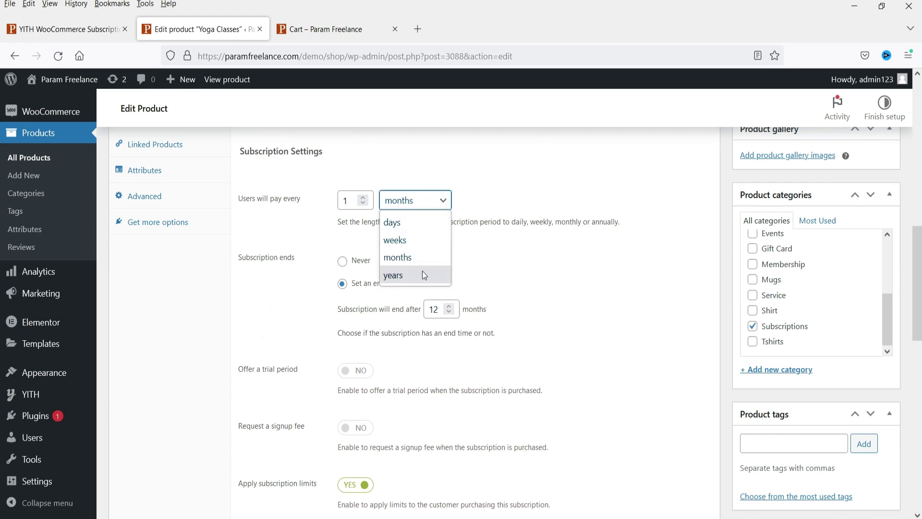
pyautogui.click(552, 265)
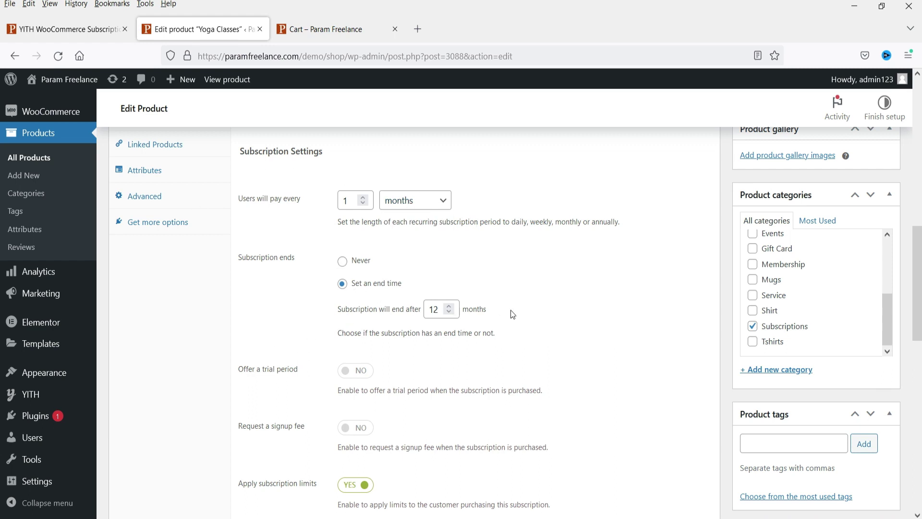
pyautogui.scroll(-4, 511, 312)
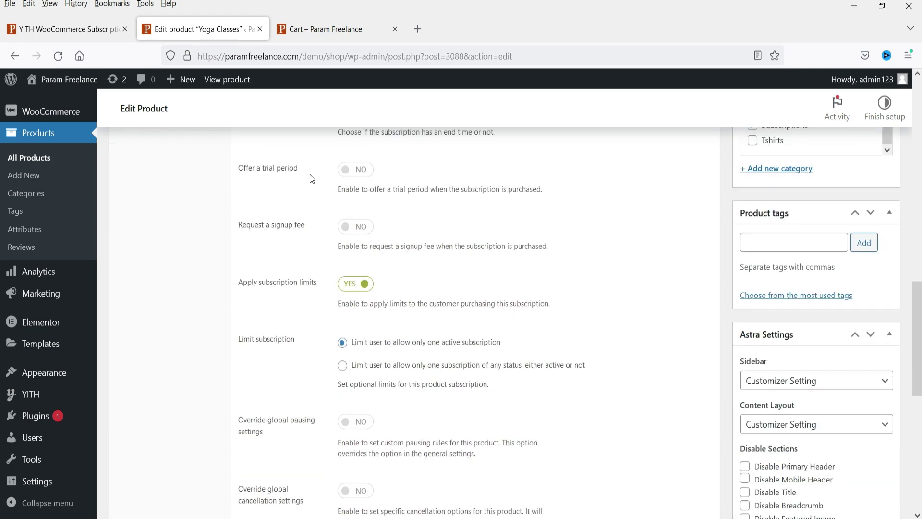
# Turn on 'Offer a trial period' with a 7-day free trial and update the product.
pyautogui.click(356, 173)
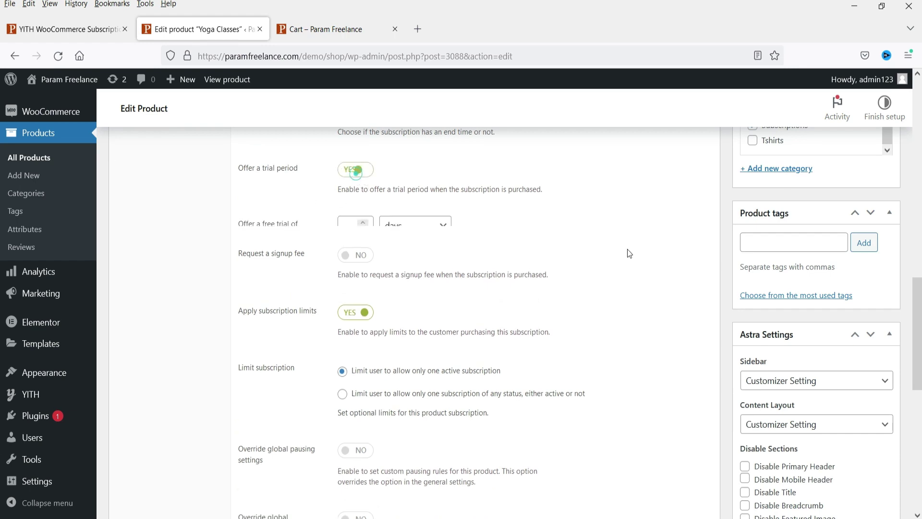
pyautogui.click(344, 228)
pyautogui.write('7')
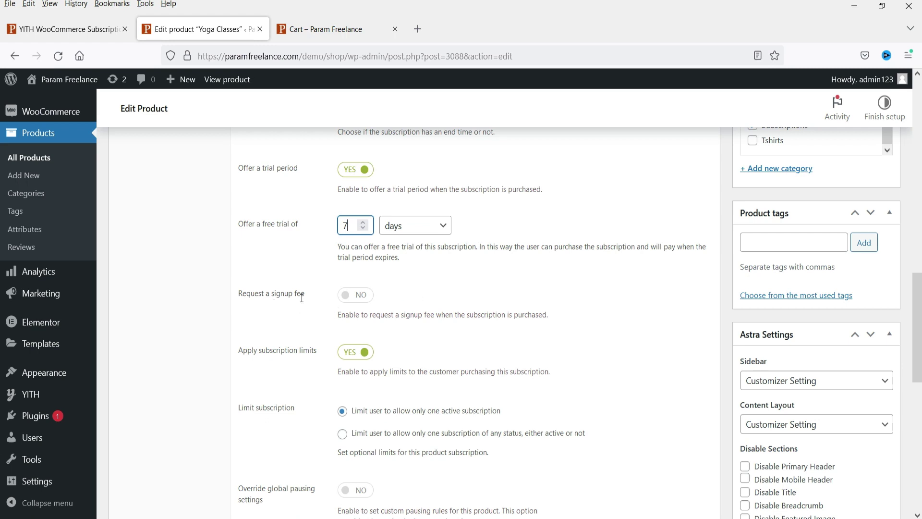
pyautogui.scroll(-5, 443, 298)
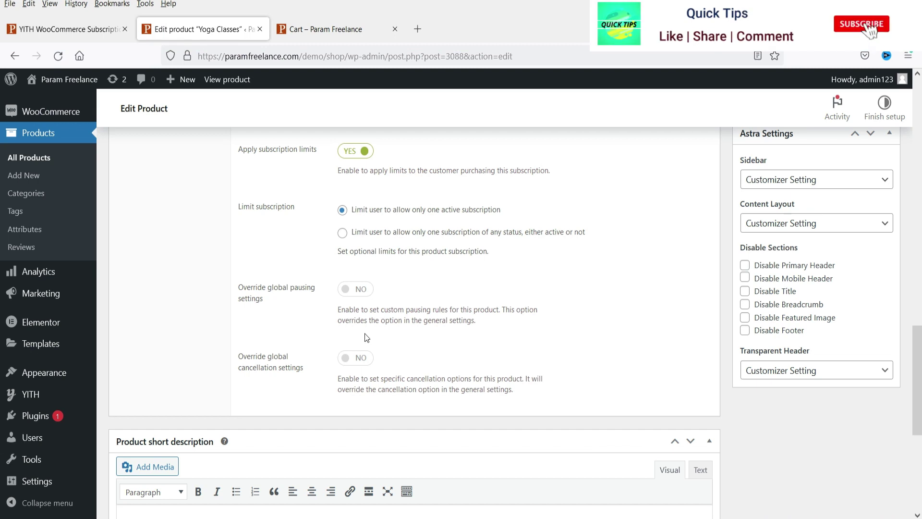
pyautogui.scroll(-5, 365, 337)
pyautogui.scroll(15, 557, 296)
pyautogui.scroll(3, 551, 298)
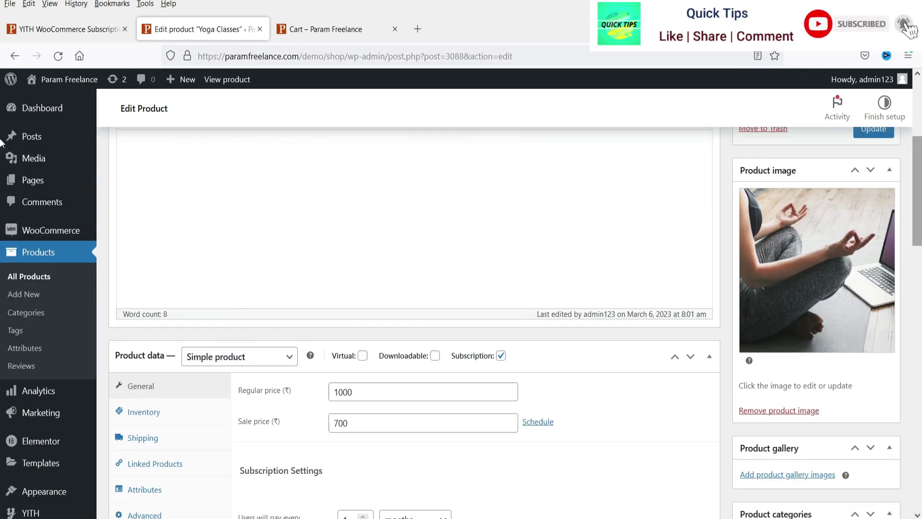
pyautogui.click(874, 132)
pyautogui.scroll(3, 476, 326)
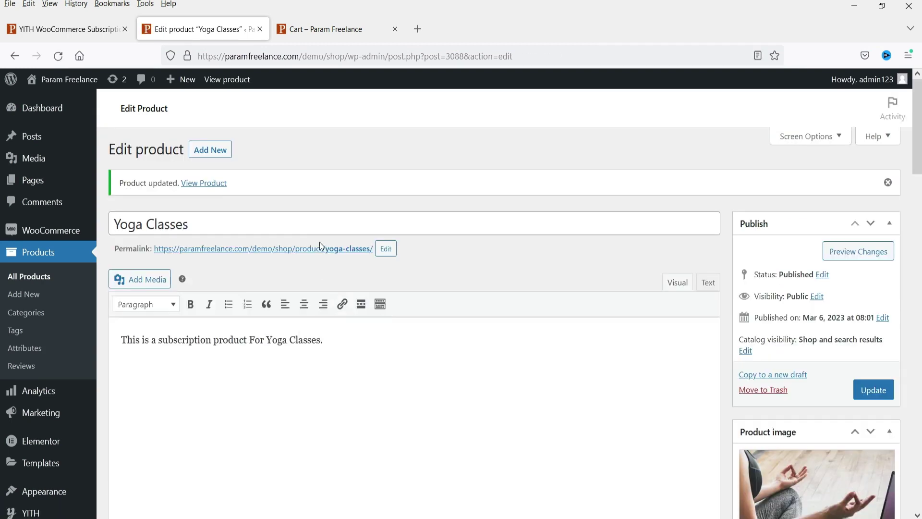
# Open the Yoga Classes product page in a new tab, subscribe, and view the cart.
pyautogui.middleClick(355, 251)
pyautogui.click(530, 28)
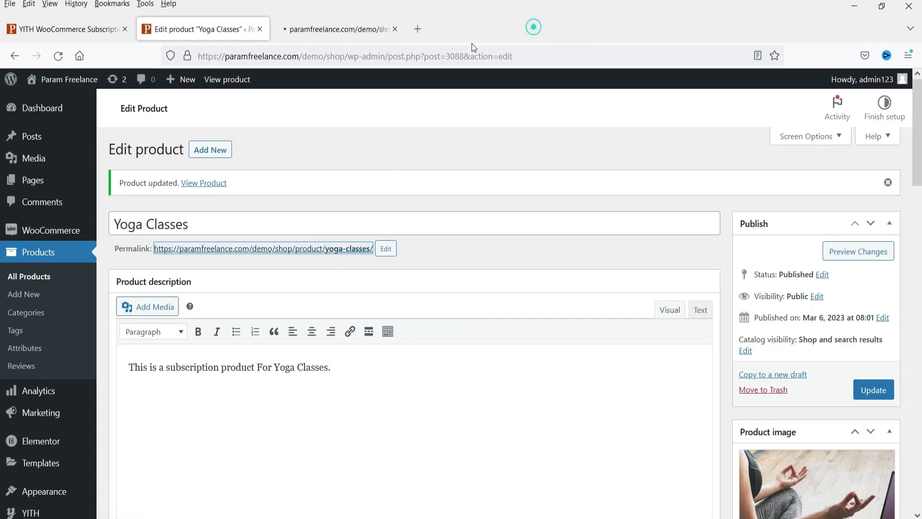
pyautogui.click(342, 31)
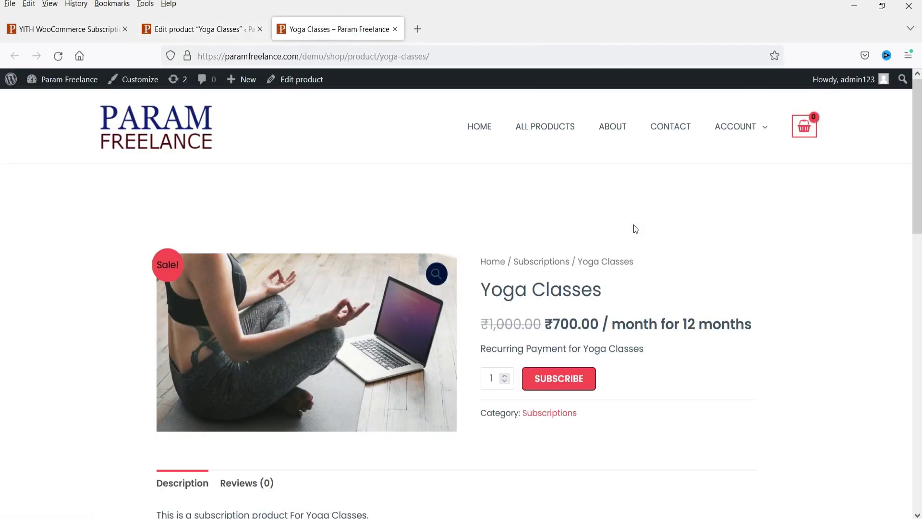
pyautogui.scroll(-2, 632, 229)
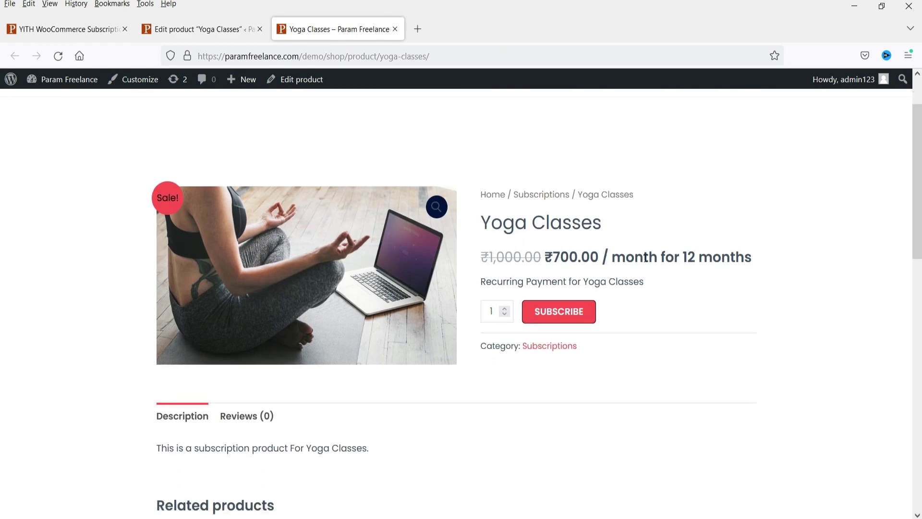
pyautogui.scroll(-3, 703, 263)
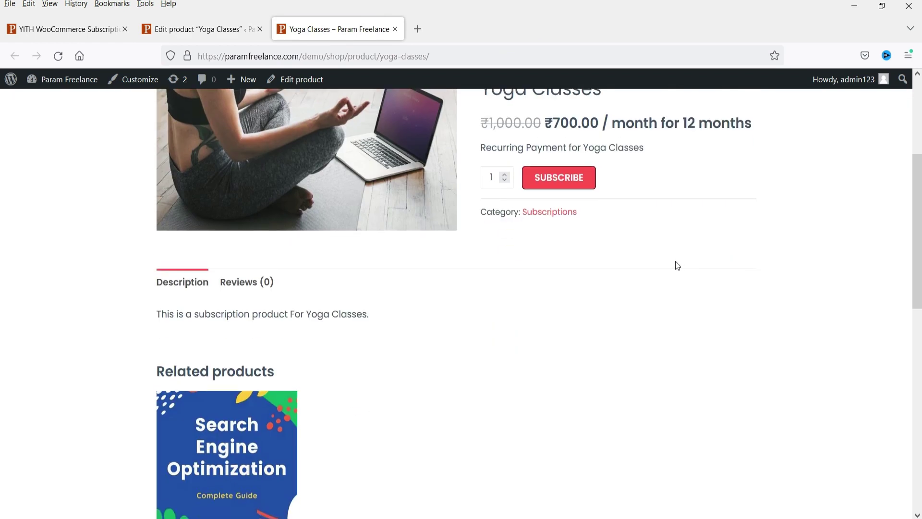
pyautogui.scroll(5, 700, 304)
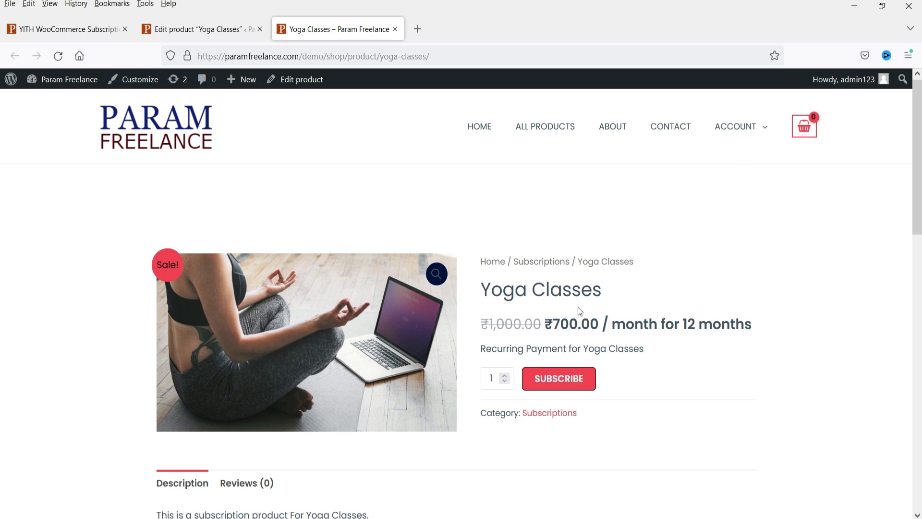
pyautogui.click(552, 388)
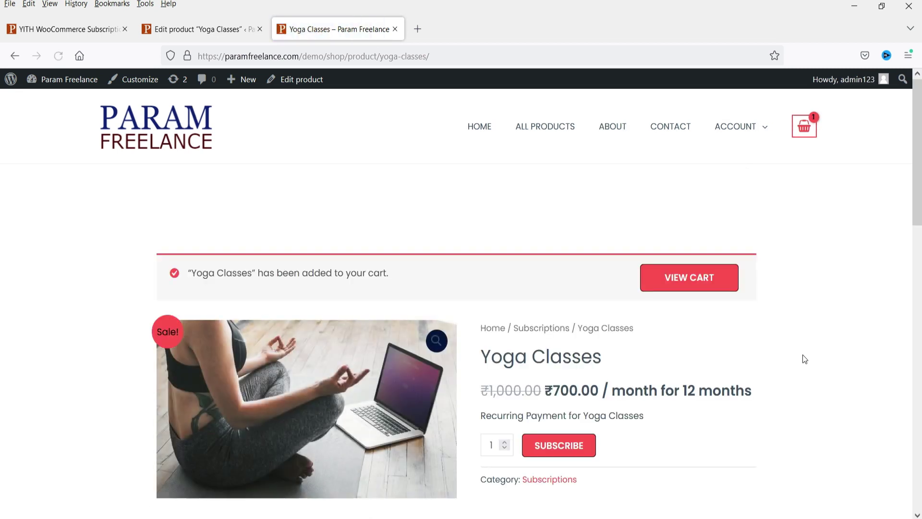
pyautogui.click(727, 277)
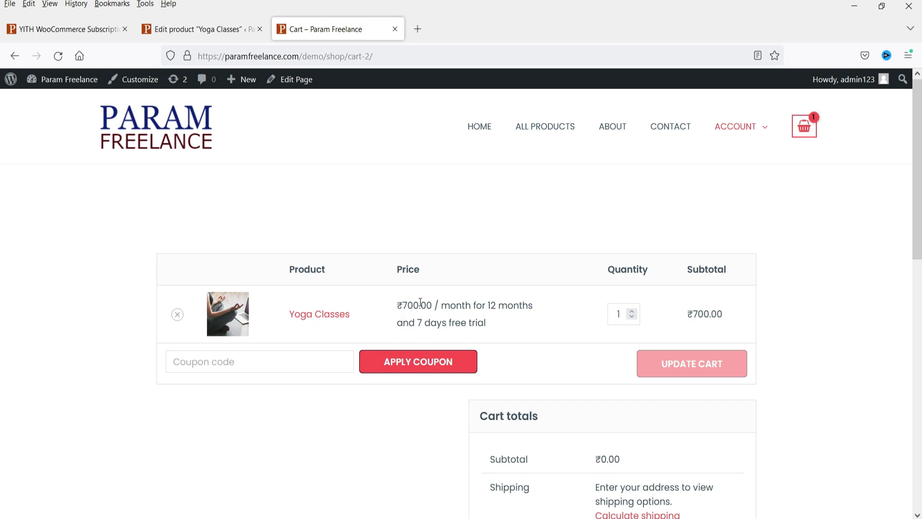
# Verify the 7 days free trial and ₹0.00 total, then the ₹700.00 recurring total at checkout.
pyautogui.moveTo(397, 323); pyautogui.dragTo(495, 328)
pyautogui.click(500, 327)
pyautogui.scroll(-5, 853, 307)
pyautogui.moveTo(596, 276)
pyautogui.mouseDown()
pyautogui.moveTo(652, 277)
pyautogui.moveTo(601, 275)
pyautogui.mouseUp()
pyautogui.click(634, 279)
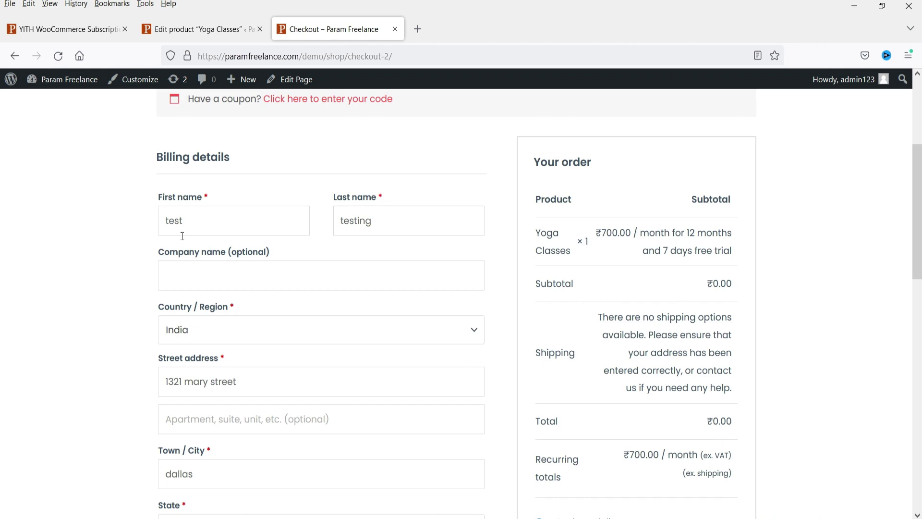
pyautogui.scroll(-4, 858, 341)
pyautogui.moveTo(618, 258); pyautogui.dragTo(684, 259)
pyautogui.click(816, 263)
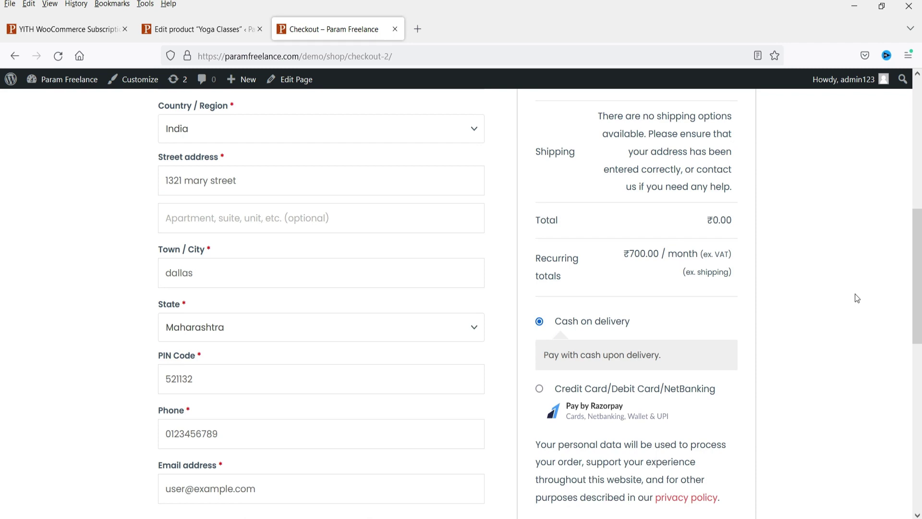
pyautogui.scroll(8, 783, 301)
pyautogui.moveTo(750, 181)
pyautogui.click(726, 193)
# Enable a sign-up fee on Yoga Classes and set it to 50.
pyautogui.click(193, 29)
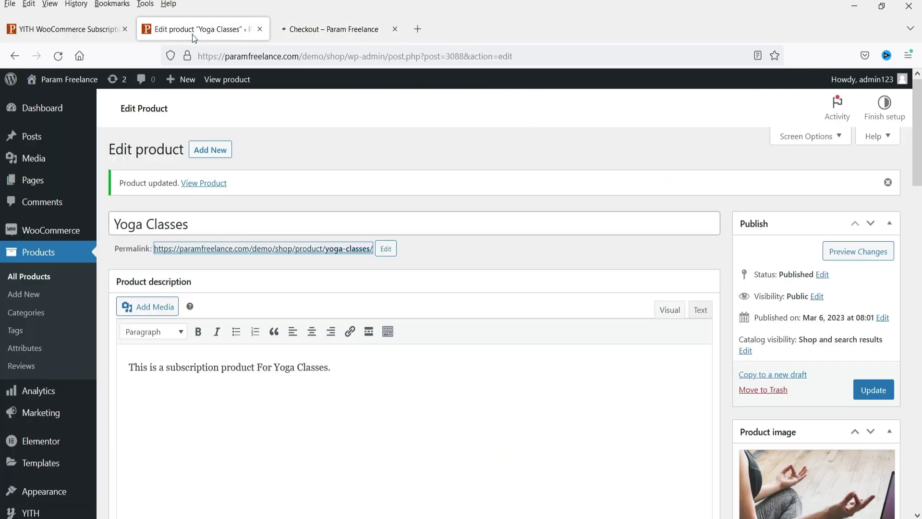
pyautogui.scroll(-6, 484, 290)
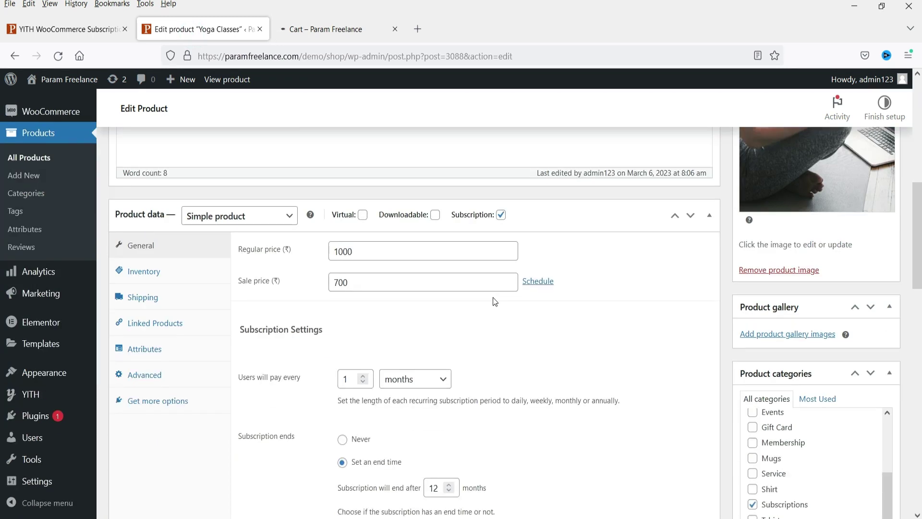
pyautogui.scroll(-4, 493, 298)
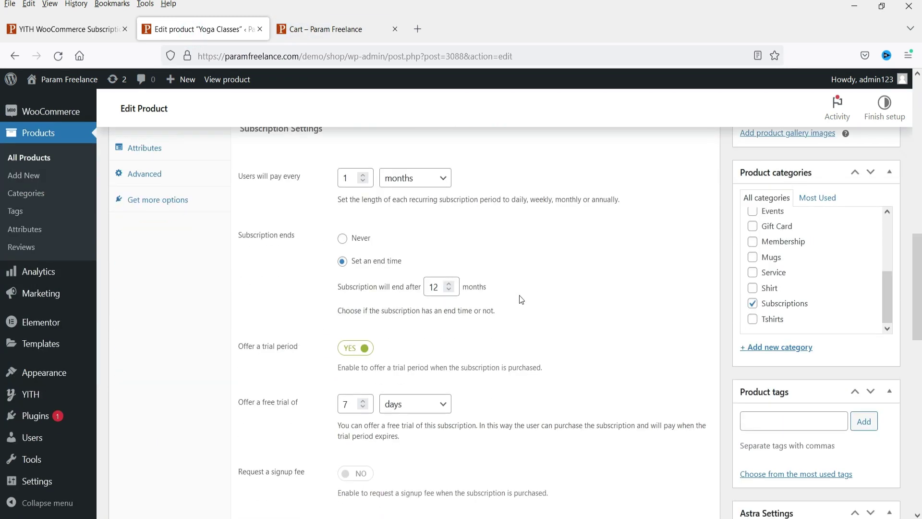
pyautogui.scroll(-1, 480, 269)
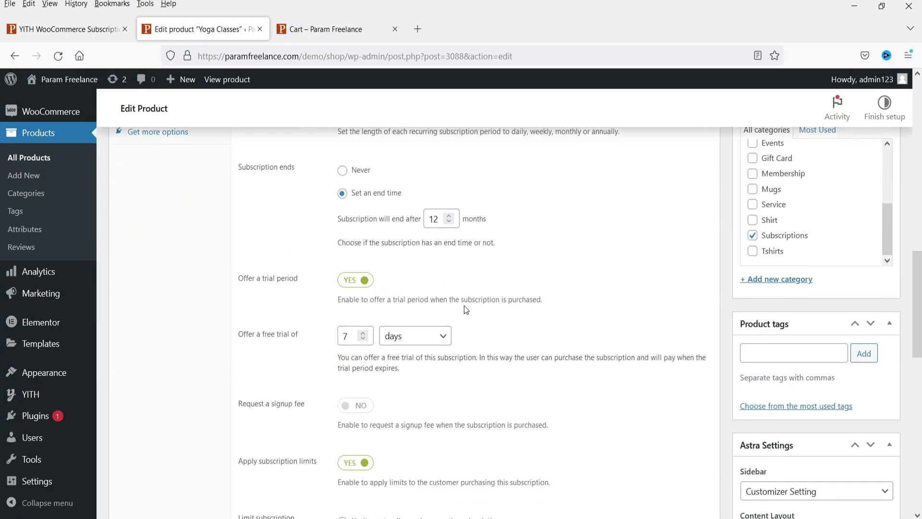
pyautogui.scroll(-3, 237, 221)
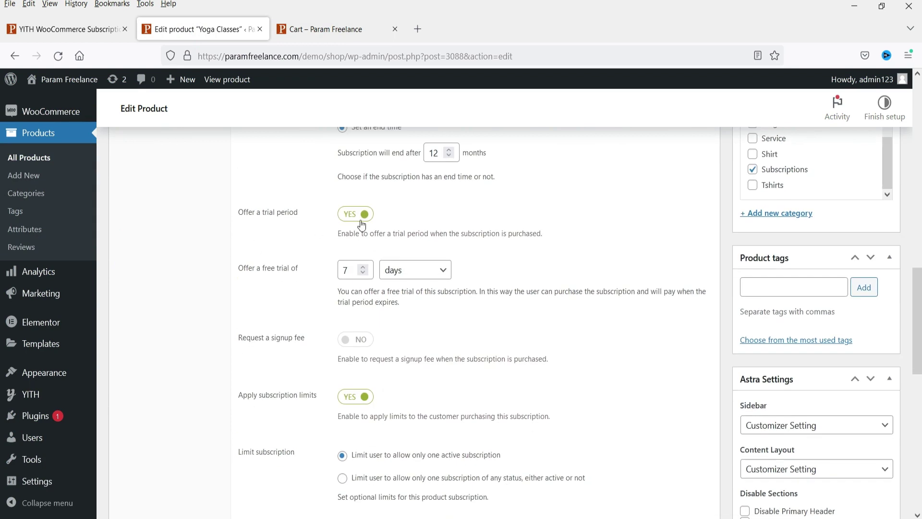
pyautogui.click(347, 340)
pyautogui.scroll(-3, 426, 331)
pyautogui.click(355, 328)
pyautogui.write('50')
pyautogui.click(513, 312)
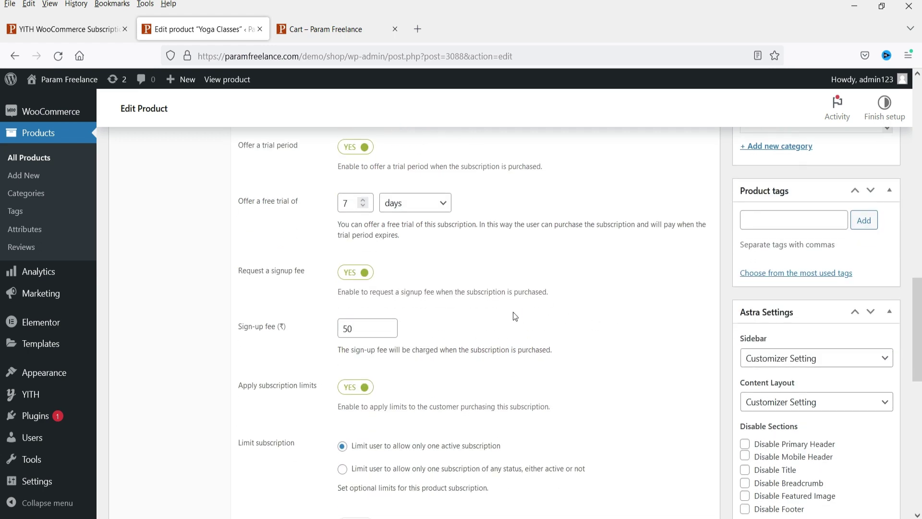
# Remove Yoga Classes from the cart and close the cart page.
pyautogui.click(323, 28)
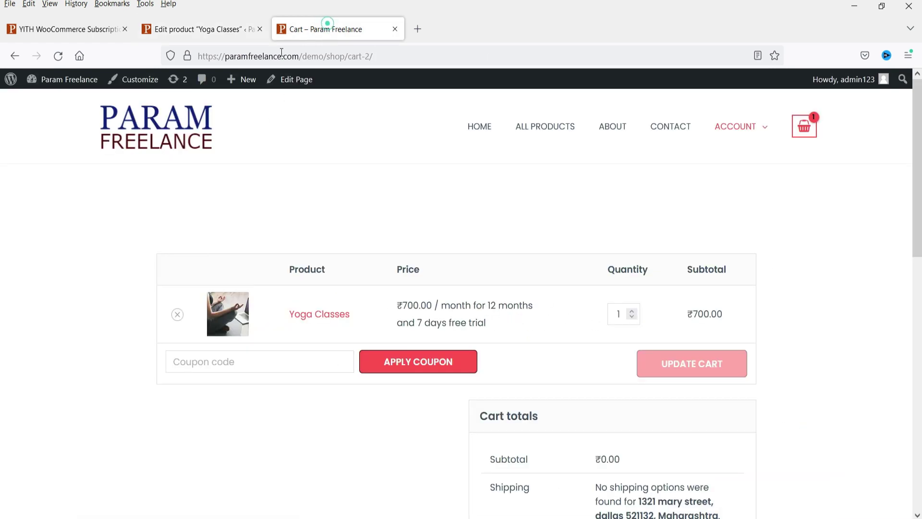
pyautogui.click(177, 315)
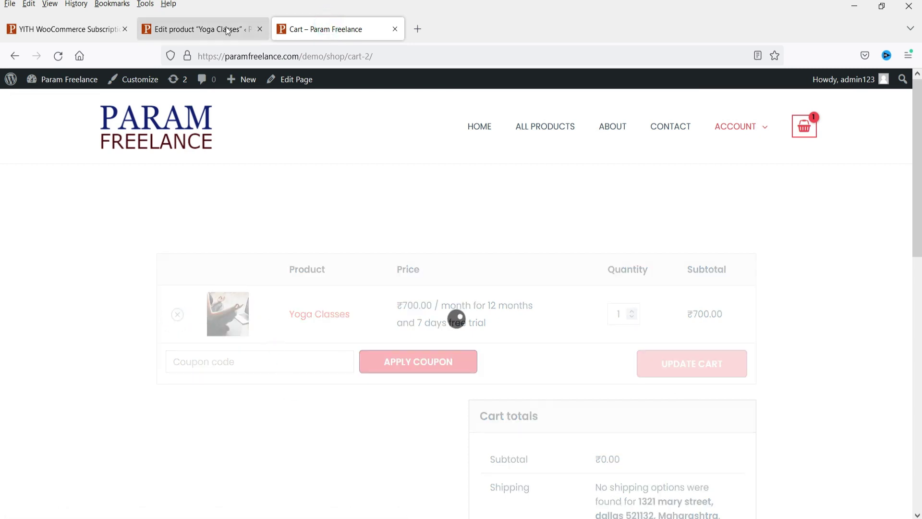
pyautogui.click(395, 29)
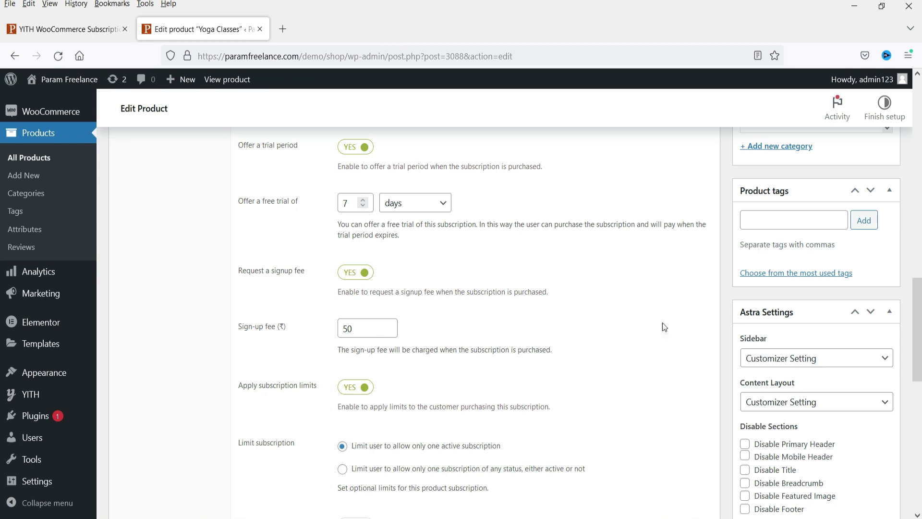
# Update the Yoga Classes product with the new sign-up fee.
pyautogui.scroll(12, 465, 329)
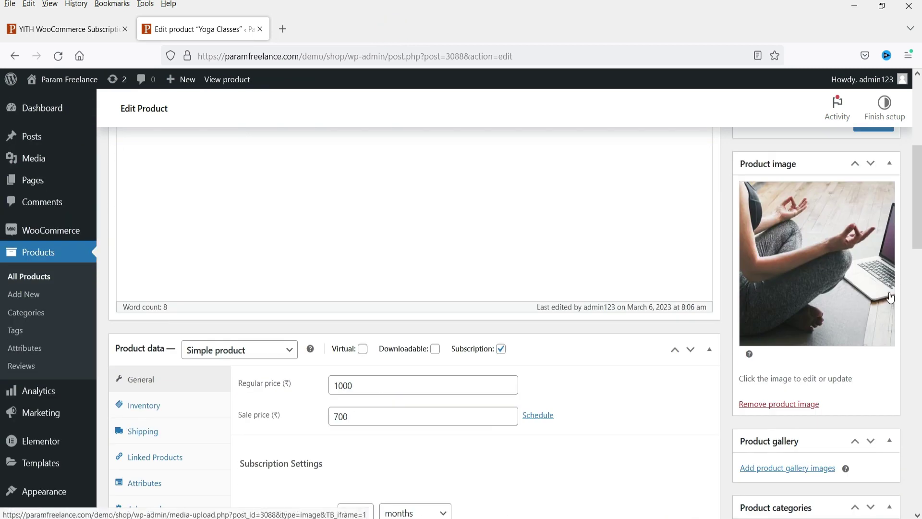
pyautogui.scroll(4, 890, 298)
pyautogui.click(873, 319)
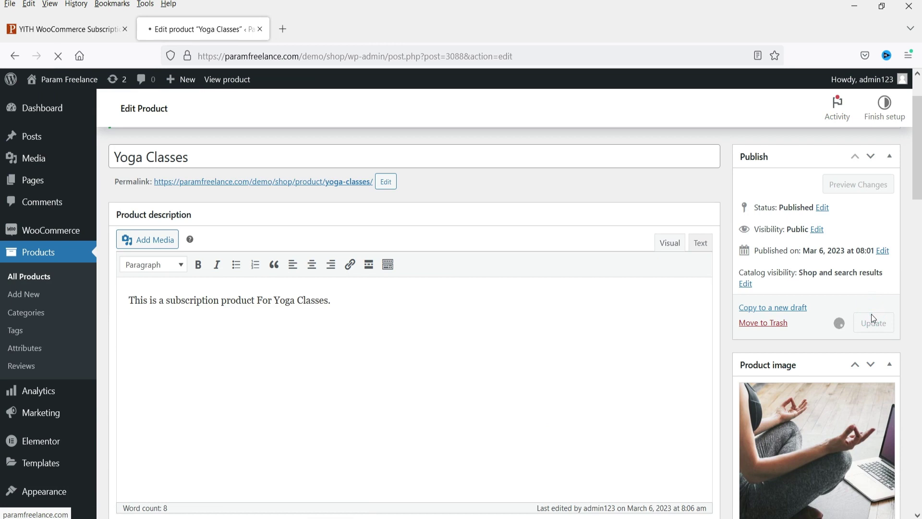
pyautogui.rightClick(335, 254)
pyautogui.press('Escape')
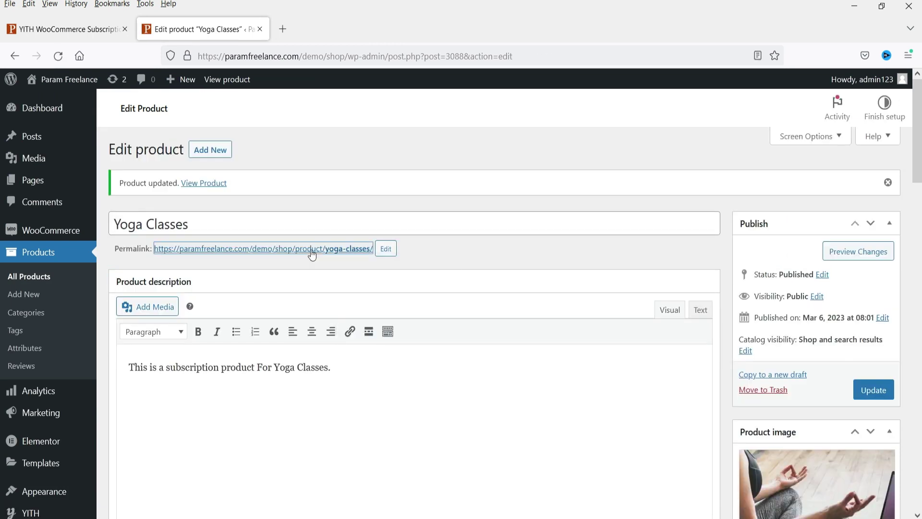
# Open the live Yoga Classes page in a new tab, subscribe, and view the cart.
pyautogui.click(361, 250)
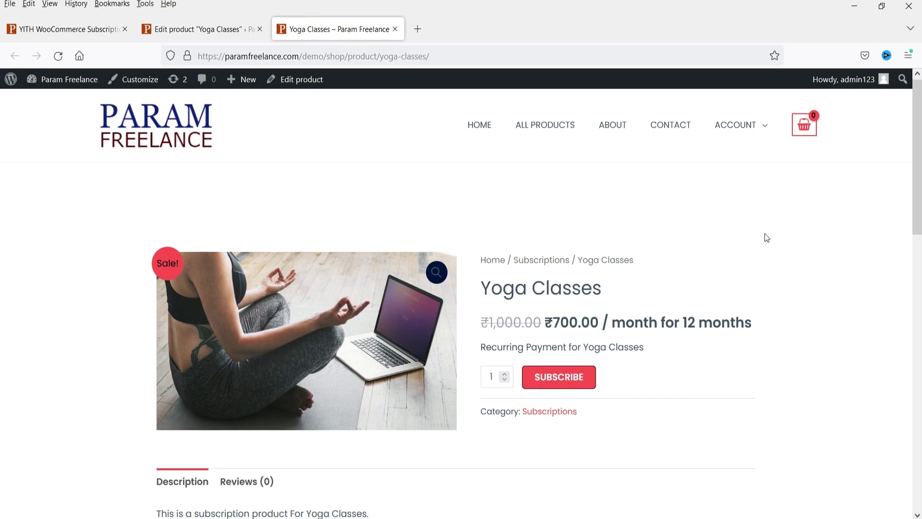
pyautogui.scroll(-3, 766, 237)
pyautogui.click(565, 245)
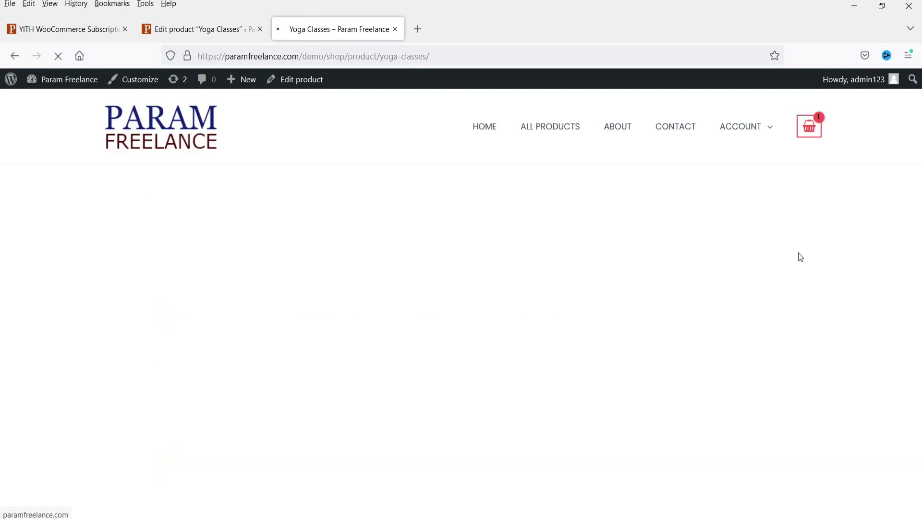
pyautogui.click(708, 281)
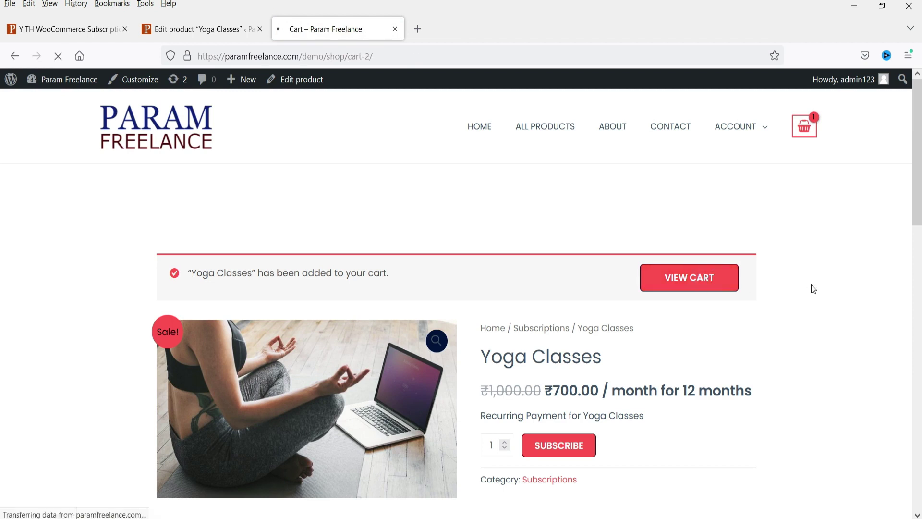
pyautogui.scroll(-5, 813, 260)
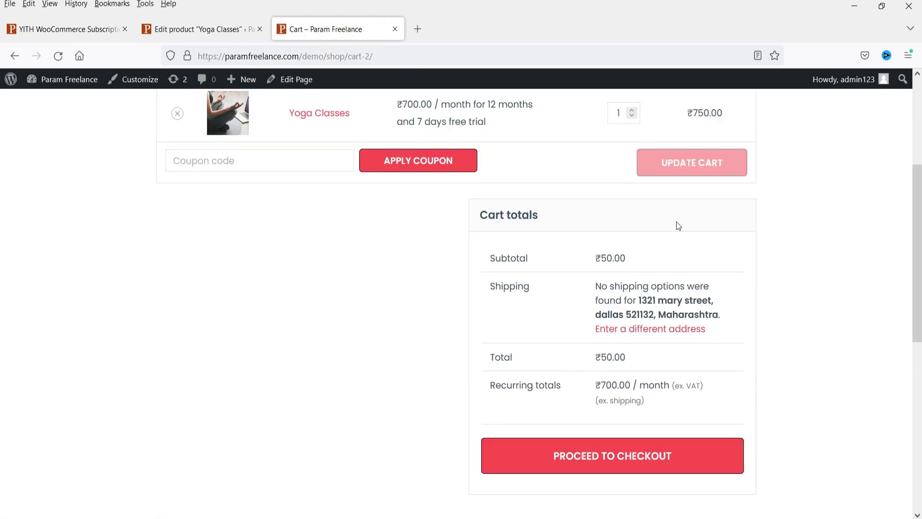
pyautogui.scroll(3, 416, 238)
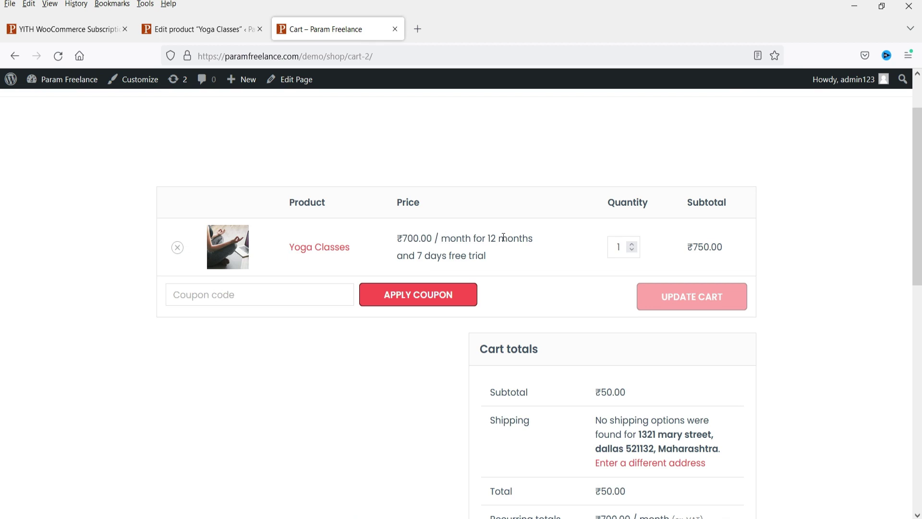
# Check the 7 days free trial, ₹750.00 line subtotal, and ₹50.00 cart subtotal and order total.
pyautogui.moveTo(483, 256); pyautogui.dragTo(404, 256)
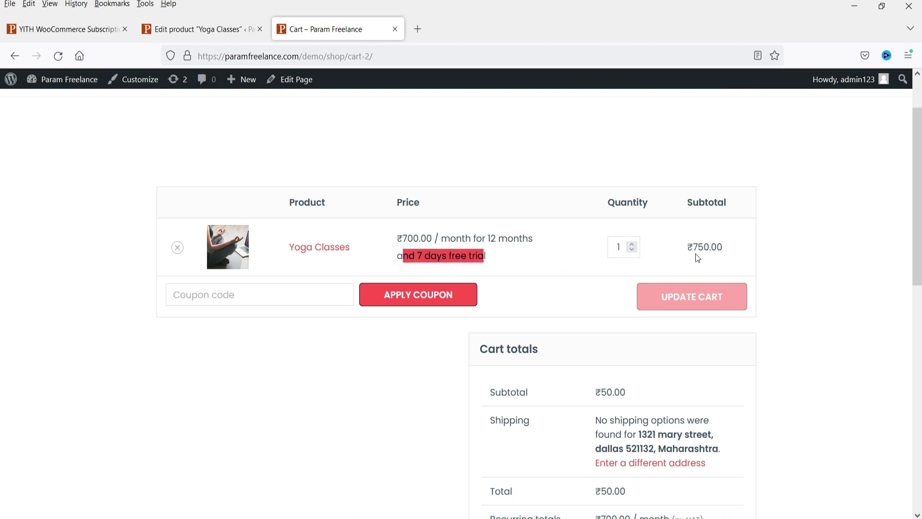
pyautogui.moveTo(698, 246); pyautogui.dragTo(708, 247)
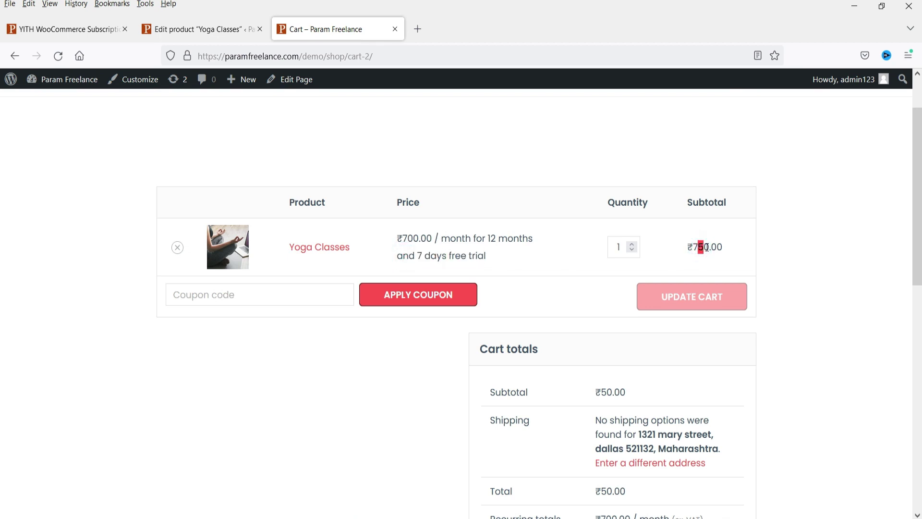
pyautogui.click(844, 255)
pyautogui.scroll(-3, 840, 253)
pyautogui.moveTo(494, 257); pyautogui.dragTo(627, 256)
pyautogui.click(633, 257)
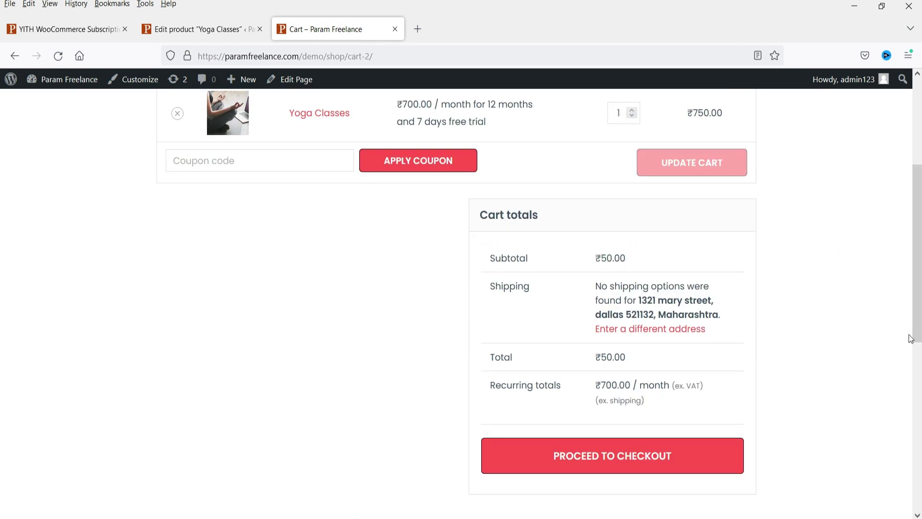
pyautogui.moveTo(641, 357); pyautogui.dragTo(627, 387)
pyautogui.click(656, 356)
pyautogui.click(865, 339)
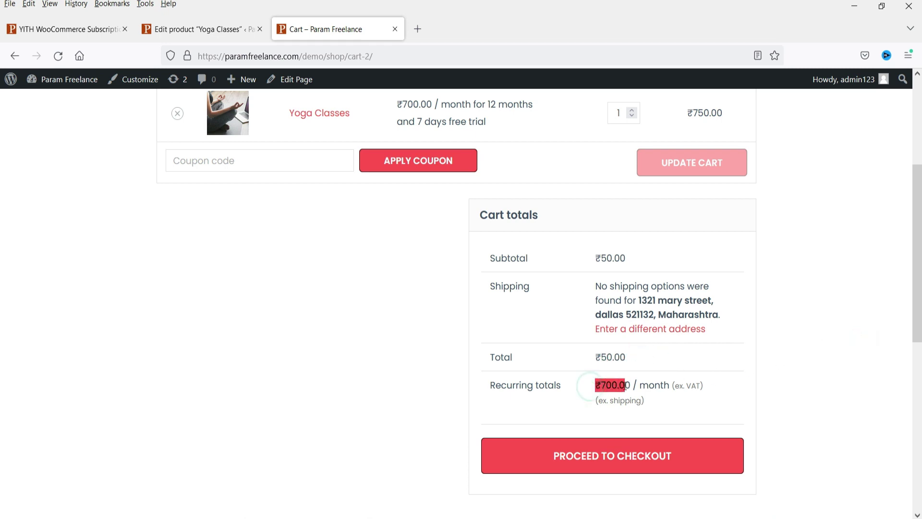
pyautogui.click(864, 345)
pyautogui.scroll(5, 525, 239)
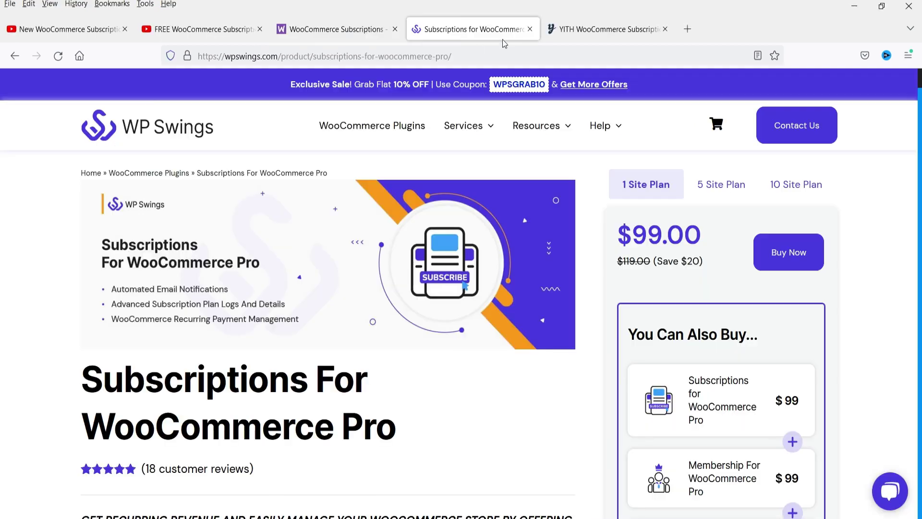
# Switch to the YITH WooCommerce Subscription product page on yithemes.com and scroll through it.
pyautogui.click(576, 29)
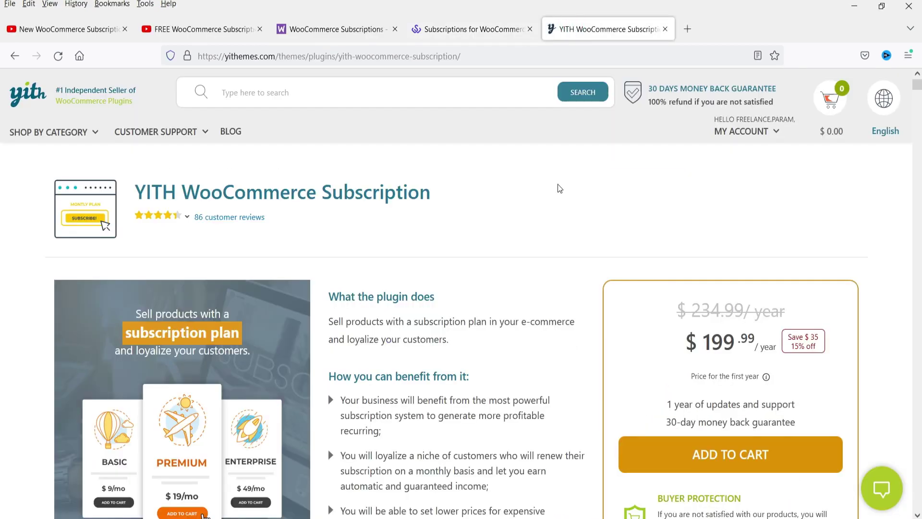
pyautogui.scroll(-6, 566, 231)
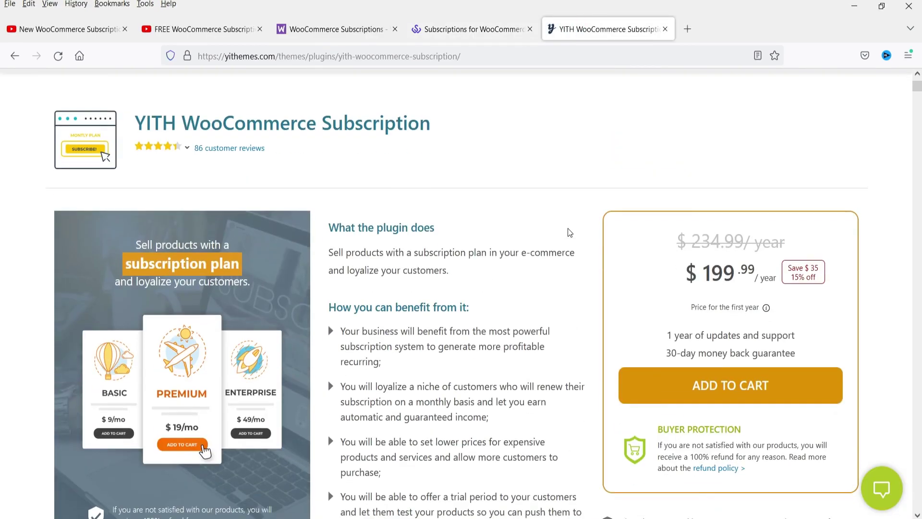
pyautogui.scroll(3, 505, 211)
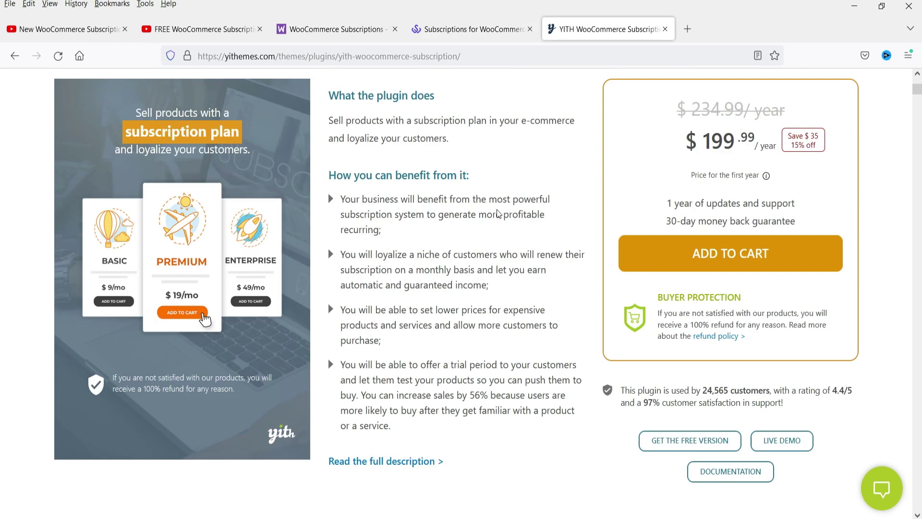
pyautogui.scroll(-10, 473, 217)
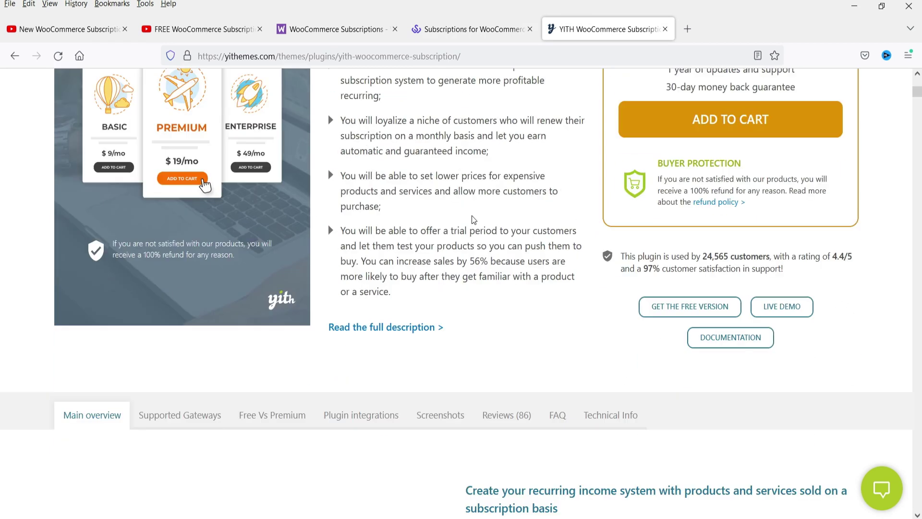
pyautogui.scroll(-12, 477, 215)
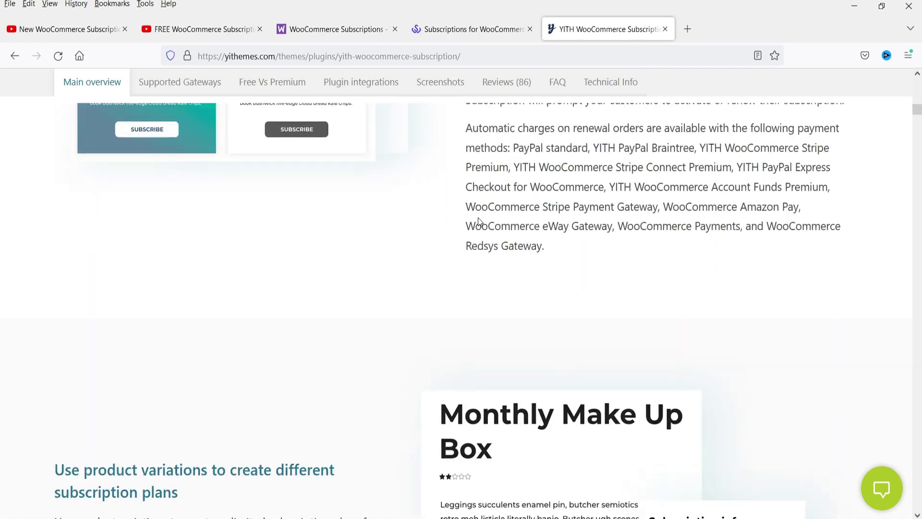
pyautogui.scroll(-8, 359, 190)
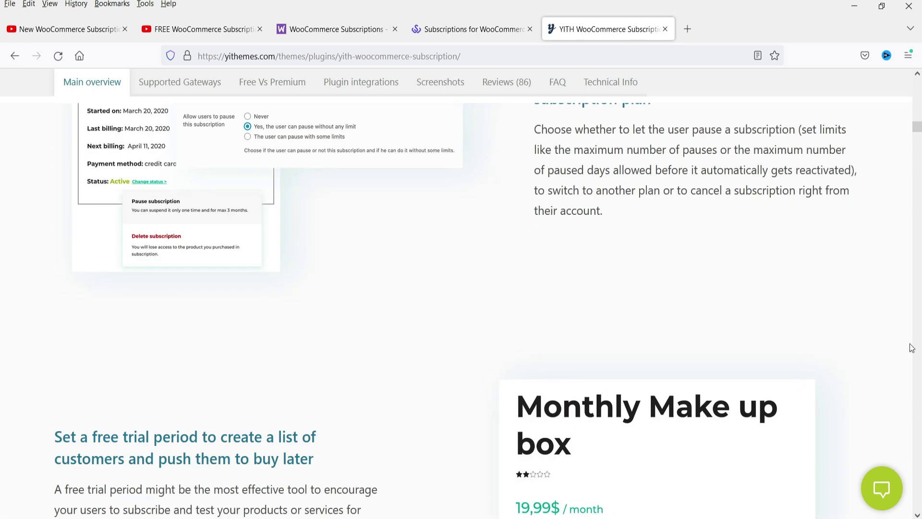
pyautogui.moveTo(917, 127); pyautogui.dragTo(917, 77)
pyautogui.scroll(-7, 409, 267)
# Open Free Vs Premium, noting weekly/yearly recurring payments and sign-up fees as premium features.
pyautogui.click(290, 416)
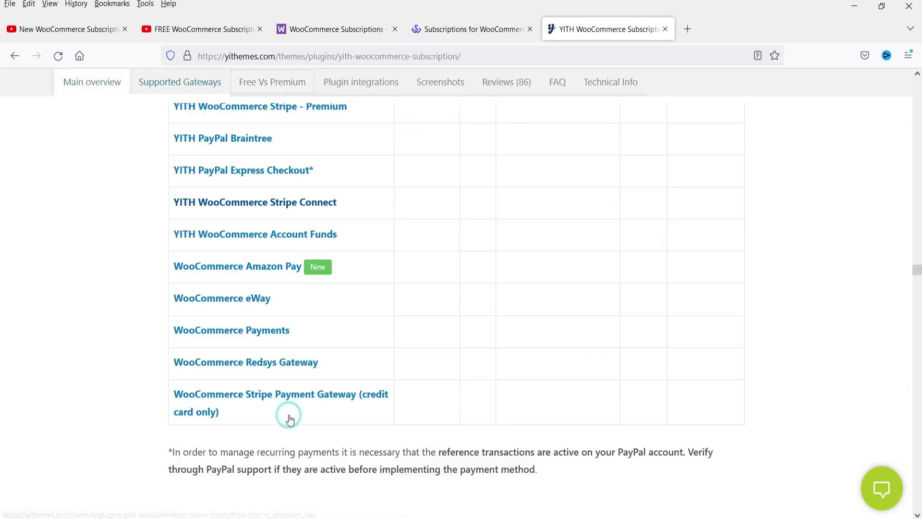
pyautogui.scroll(-3, 818, 308)
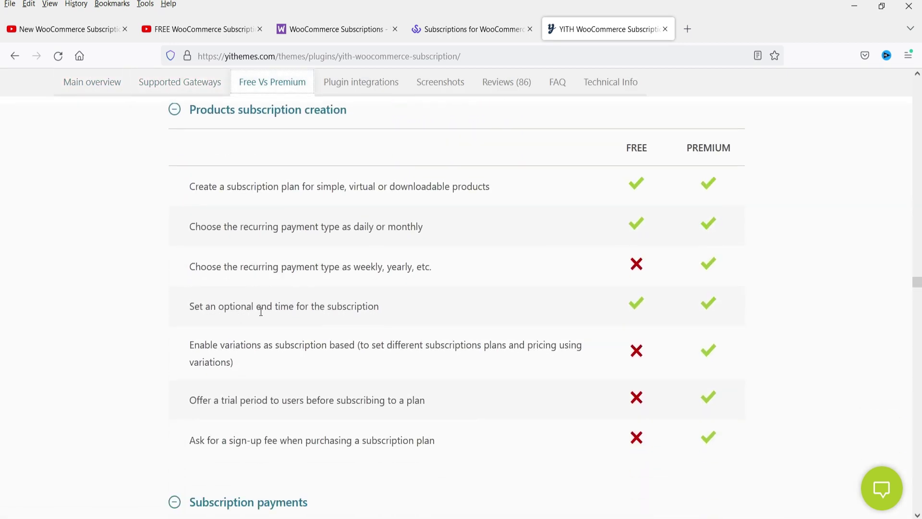
pyautogui.moveTo(197, 267); pyautogui.dragTo(434, 273)
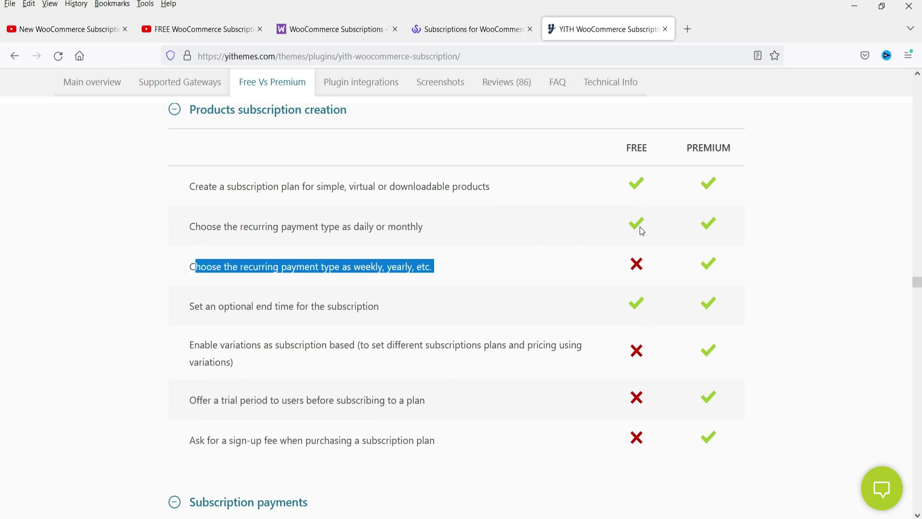
pyautogui.scroll(-2, 304, 301)
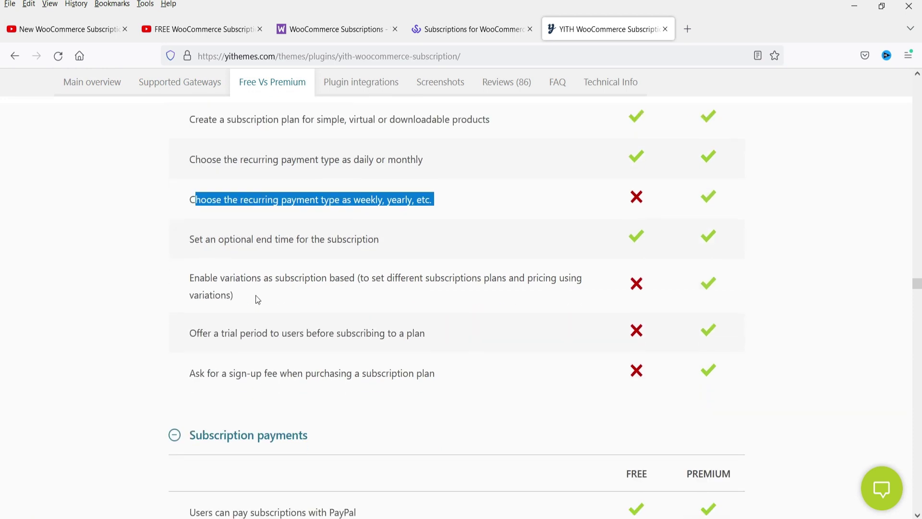
pyautogui.click(331, 285)
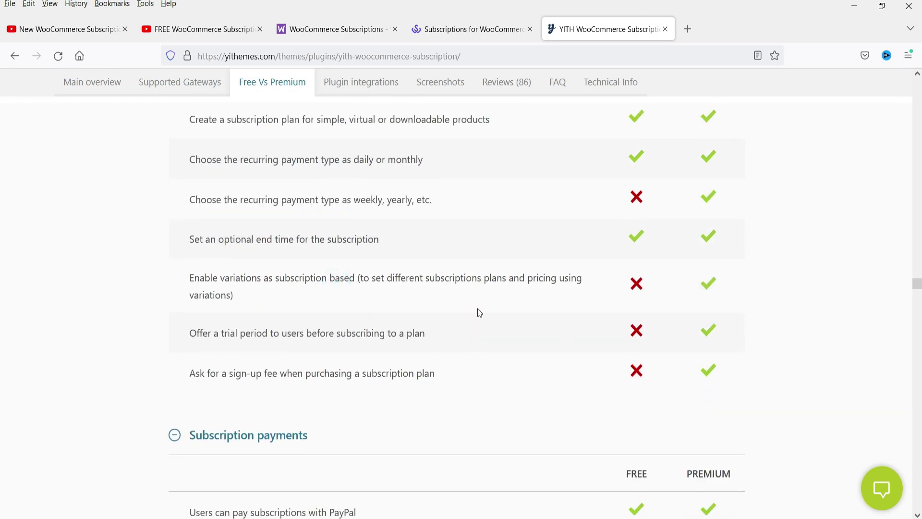
pyautogui.scroll(-4, 479, 314)
pyautogui.moveTo(191, 239); pyautogui.dragTo(457, 240)
pyautogui.click(492, 239)
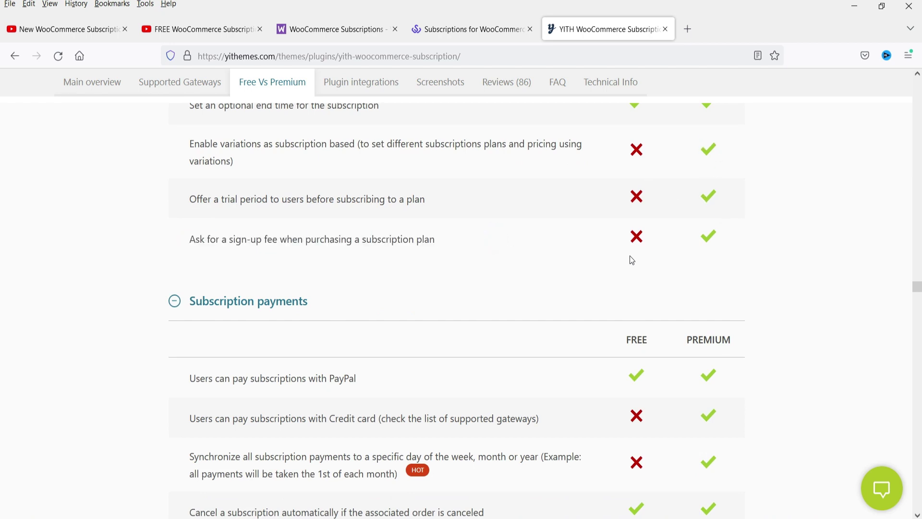
pyautogui.scroll(-6, 656, 179)
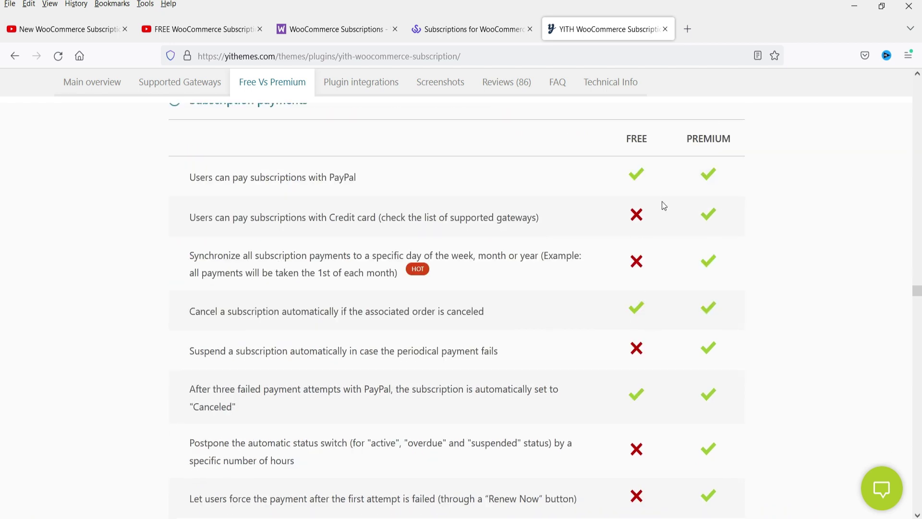
pyautogui.scroll(20, 663, 205)
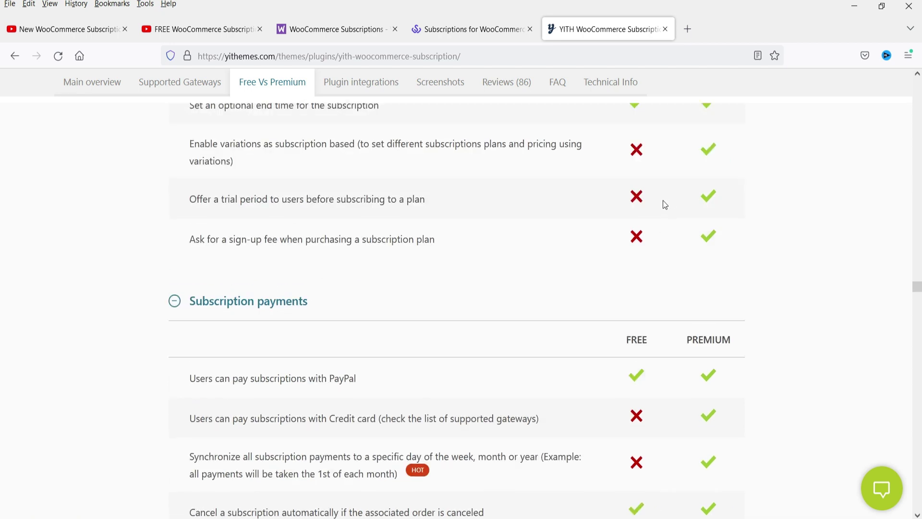